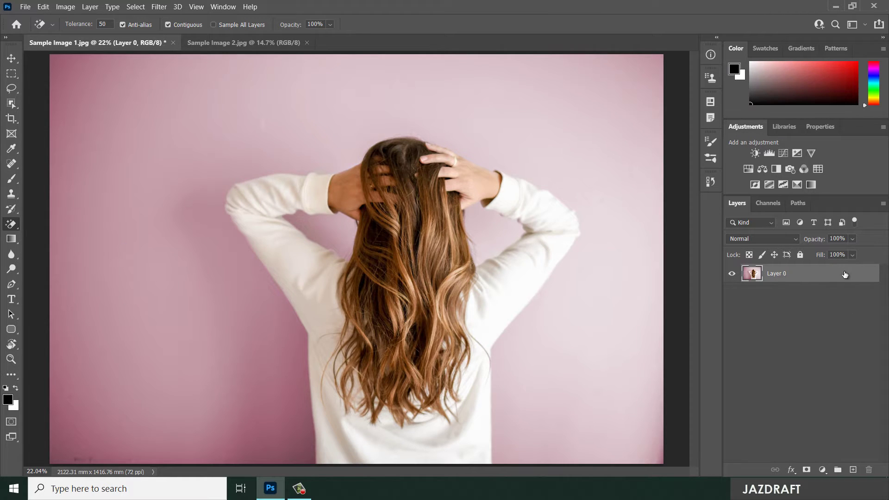
Lock the layer, confirm a Delete is blocked, then unlock the layer again.
{"action": "left_click", "coordinate": [801, 255]}
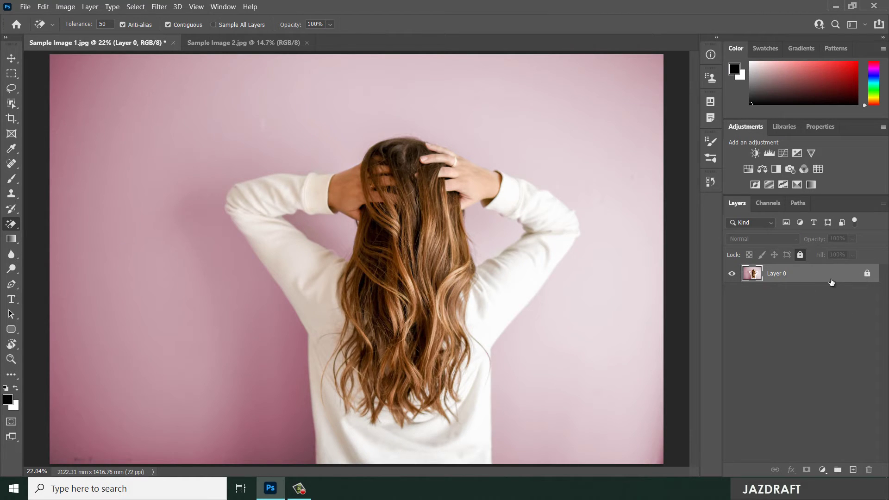
{"action": "key", "text": "Delete"}
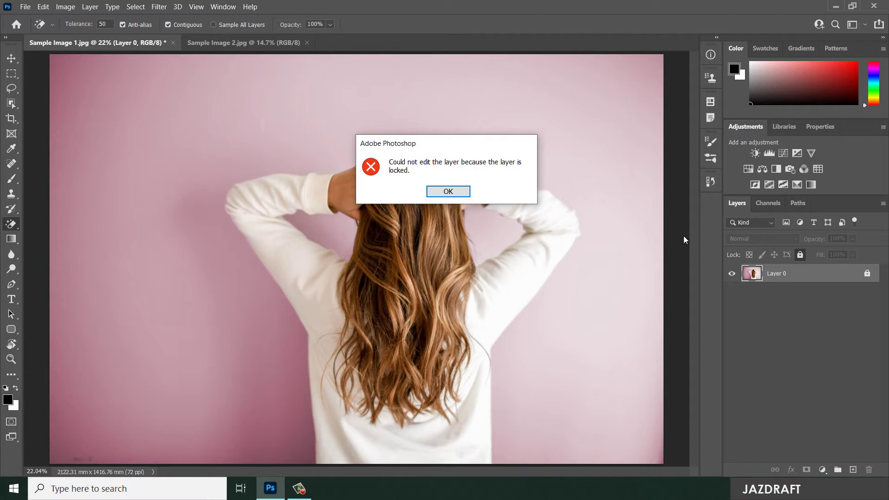
{"action": "left_click", "coordinate": [444, 190]}
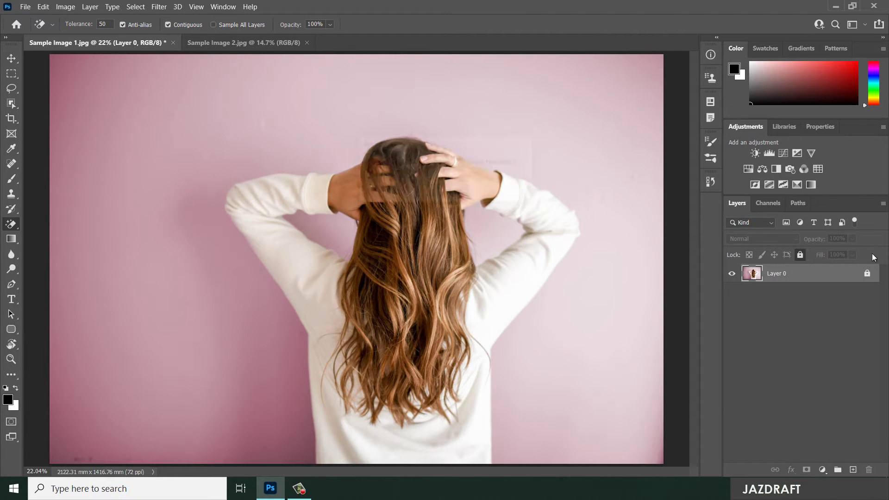
{"action": "left_click", "coordinate": [800, 255]}
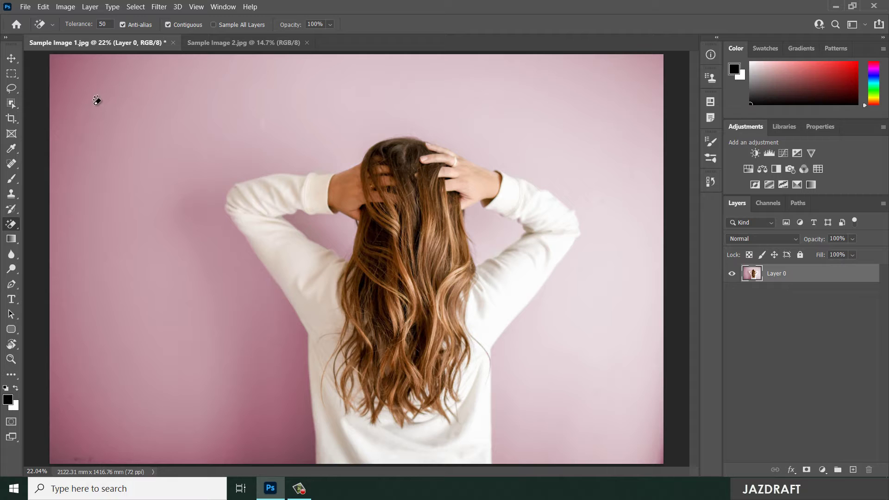
Erase the pink wall at tolerance 50, then undo the erase that cut into the sweater.
{"action": "left_click", "coordinate": [64, 81]}
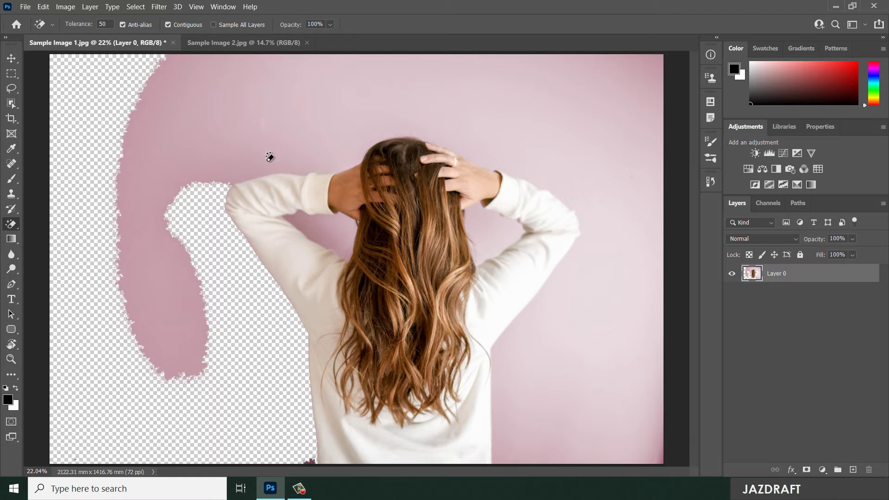
{"action": "left_click", "coordinate": [310, 153]}
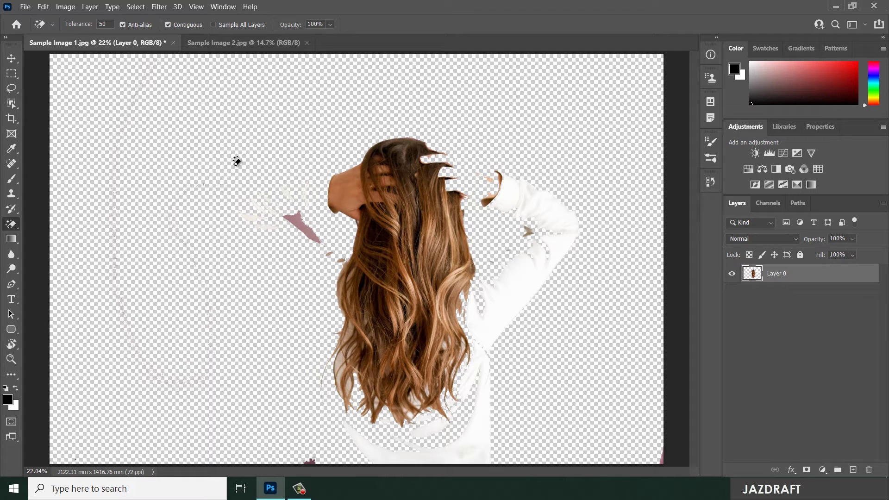
{"action": "key", "text": "ctrl+z"}
{"action": "key", "text": "ctrl+z"}
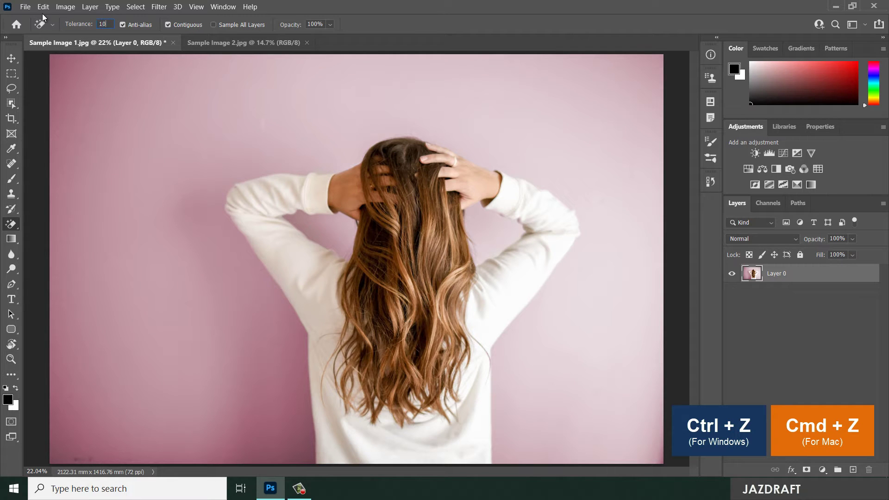
Restore the left erase and clear the pink between the curves, above the head, on the right and along the left edges.
{"action": "key", "text": "ctrl+shift+z"}
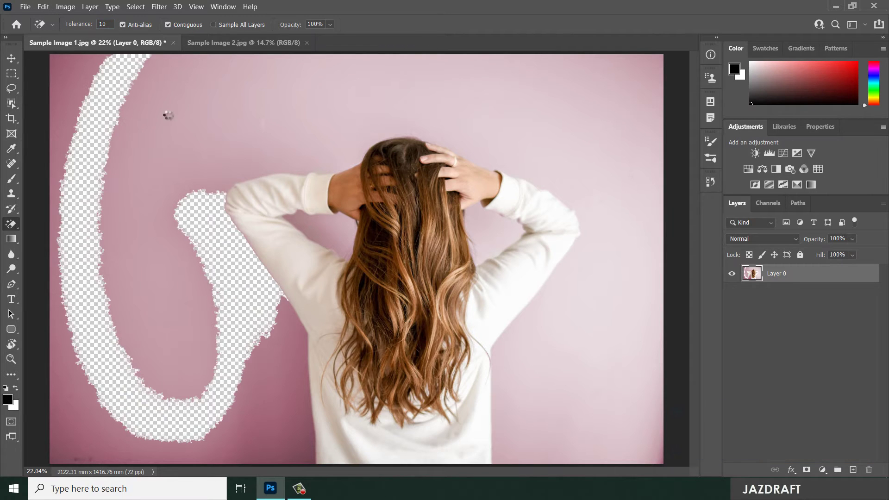
{"action": "left_click", "coordinate": [228, 142]}
{"action": "left_click", "coordinate": [345, 141]}
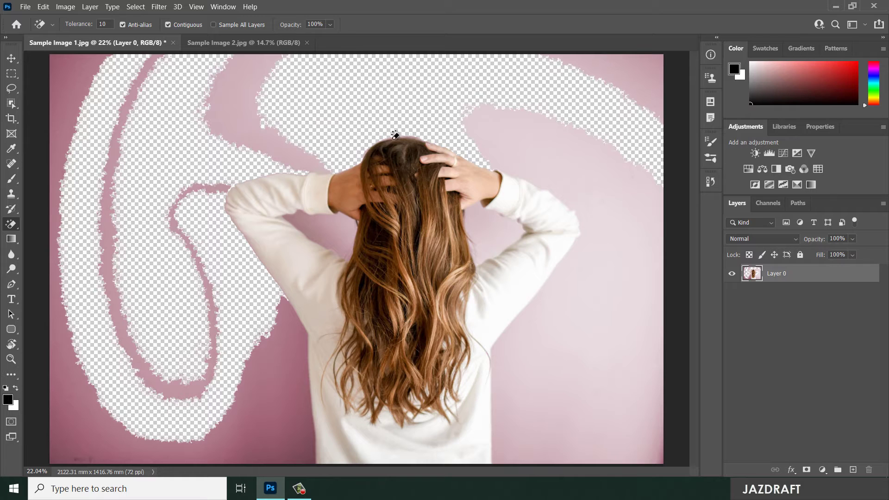
{"action": "left_click", "coordinate": [503, 140]}
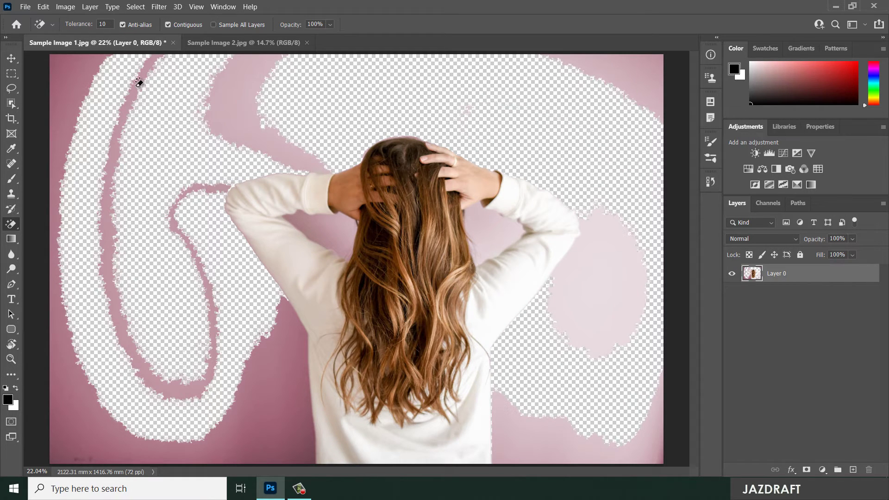
{"action": "left_click", "coordinate": [60, 81]}
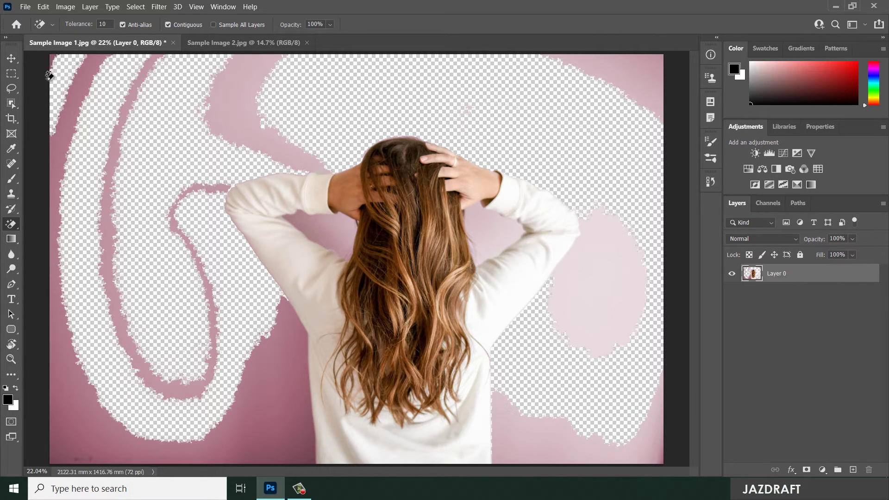
{"action": "left_click", "coordinate": [81, 82]}
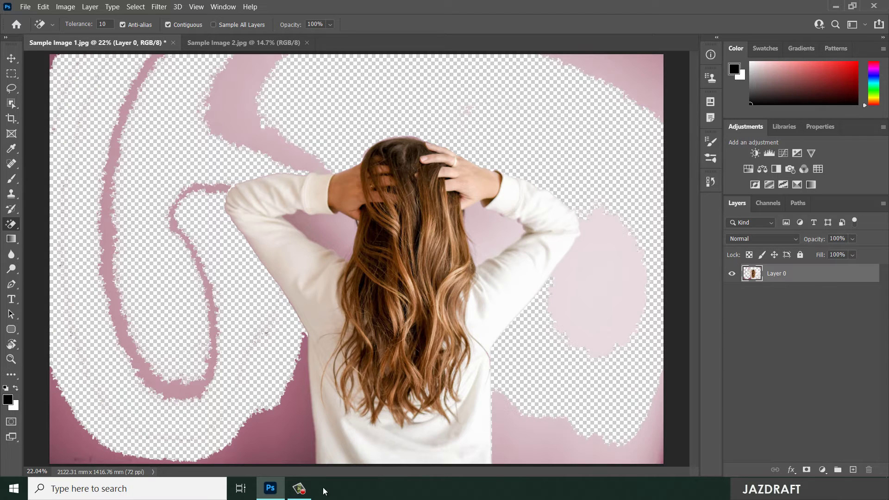
Erase the pink at both bottom corners, the top middle, the top-right corner and beside the arm.
{"action": "left_click", "coordinate": [282, 427]}
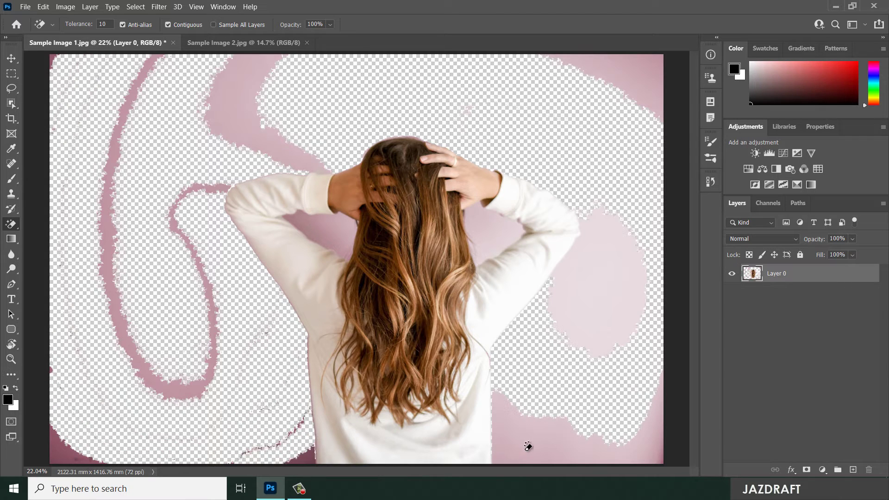
{"action": "left_click", "coordinate": [545, 453]}
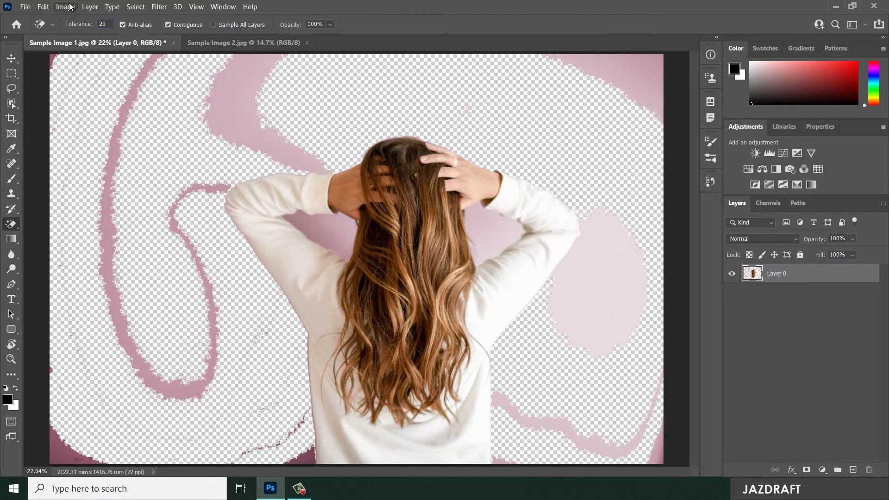
{"action": "left_click", "coordinate": [236, 81]}
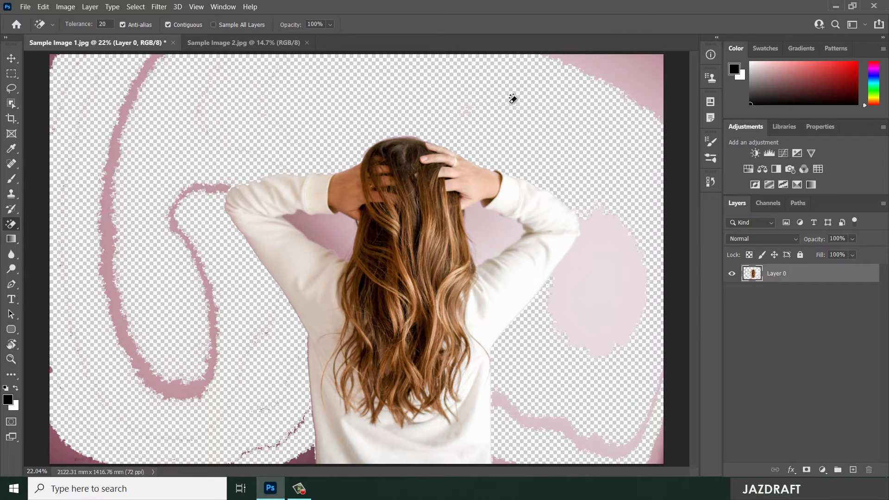
{"action": "left_click", "coordinate": [617, 74]}
{"action": "left_click", "coordinate": [600, 277]}
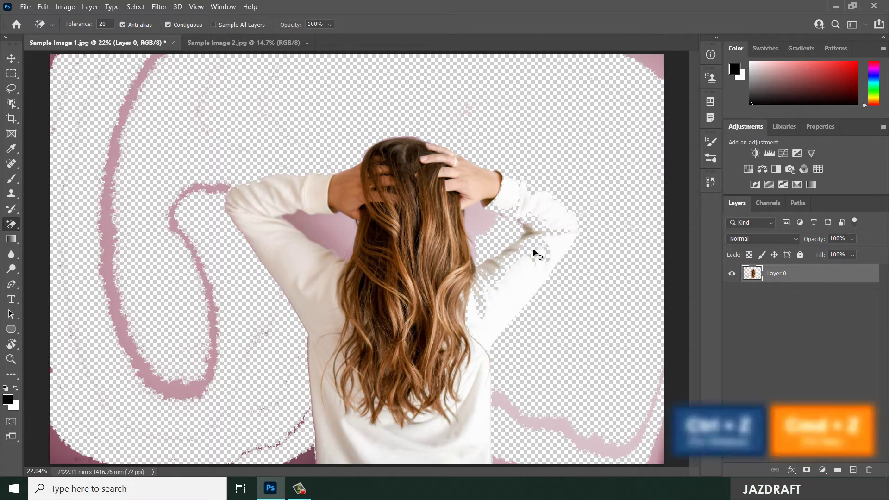
Undo the arm-blob erase, set tolerance to 5, and erase pink patches around the arms and the left stripe.
{"action": "key", "text": "ctrl+z"}
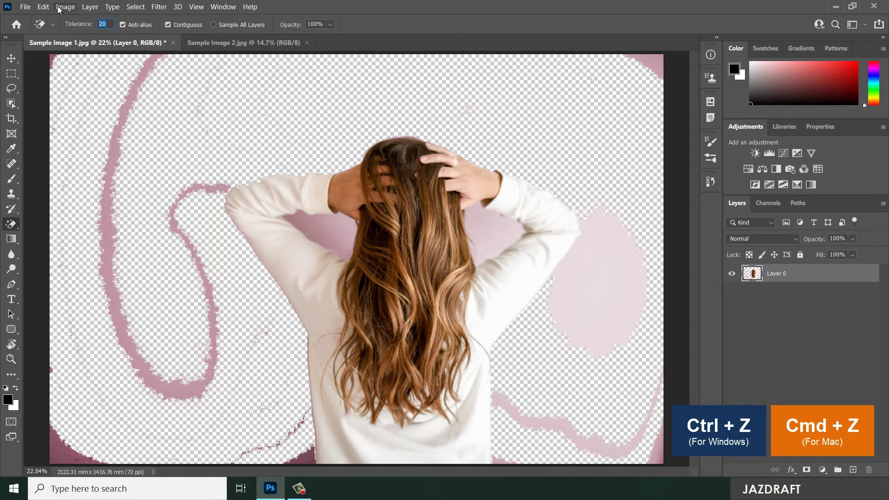
{"action": "type", "text": "5"}
{"action": "left_click", "coordinate": [603, 260]}
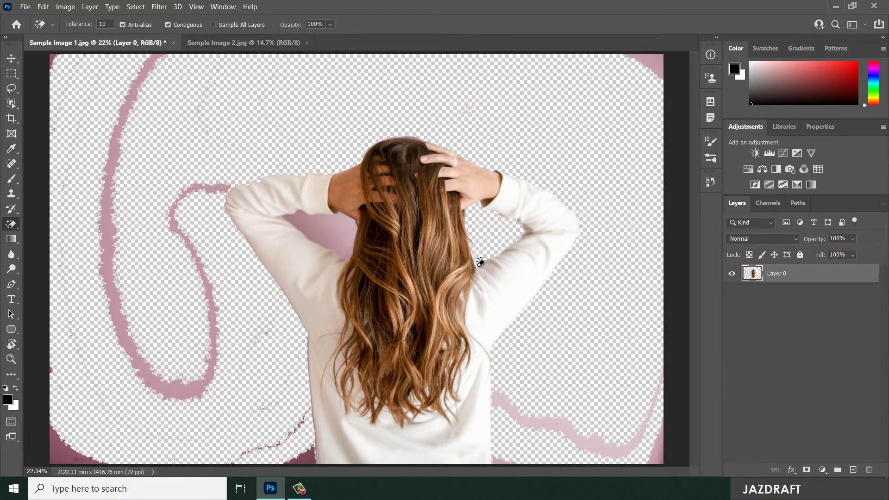
{"action": "left_click", "coordinate": [316, 229]}
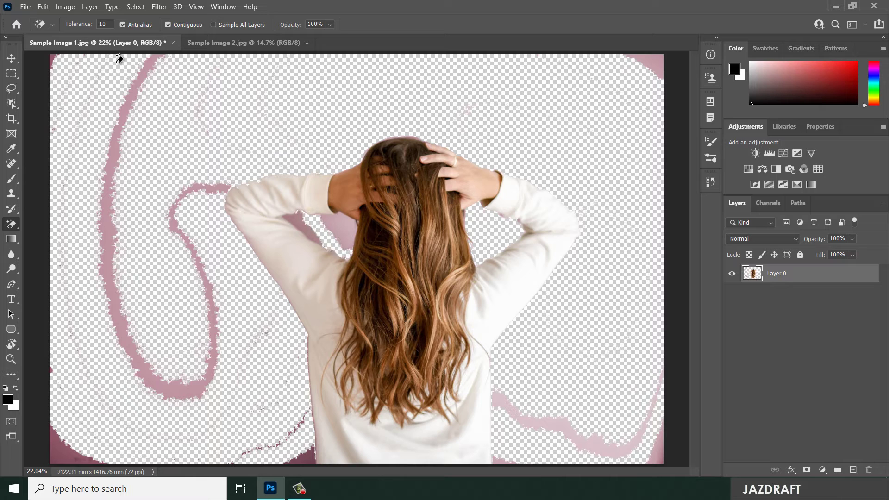
{"action": "left_click", "coordinate": [298, 221]}
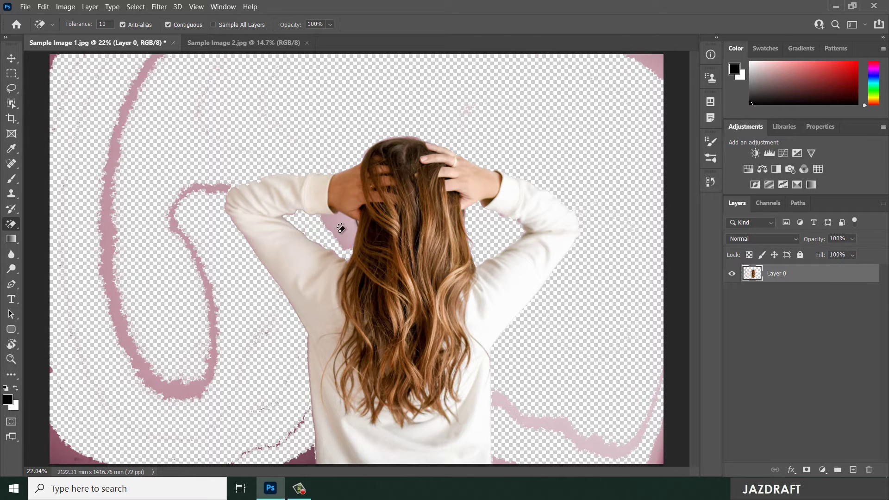
{"action": "left_click", "coordinate": [336, 234]}
{"action": "left_click", "coordinate": [149, 66]}
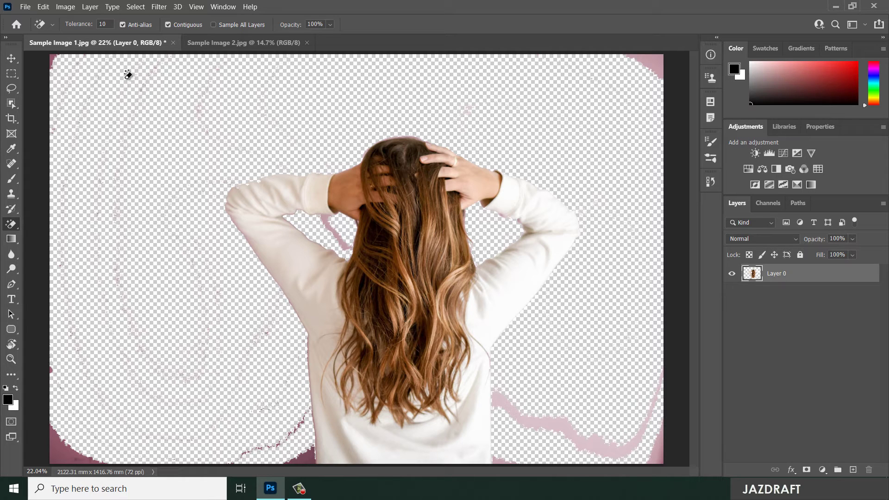
Undo the remaining Magic Eraser steps to bring back the full pink wall.
{"action": "key", "text": "ctrl+z"}
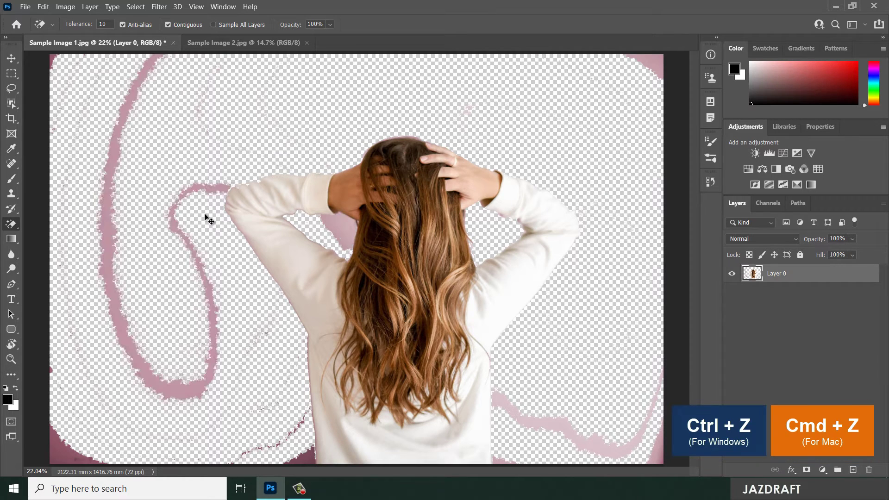
{"action": "key", "text": "ctrl+z"}
{"action": "key", "text": "ctrl+z"}
{"action": "key", "text": "ctrl+z"}
{"action": "key", "text": "ctrl+z"}
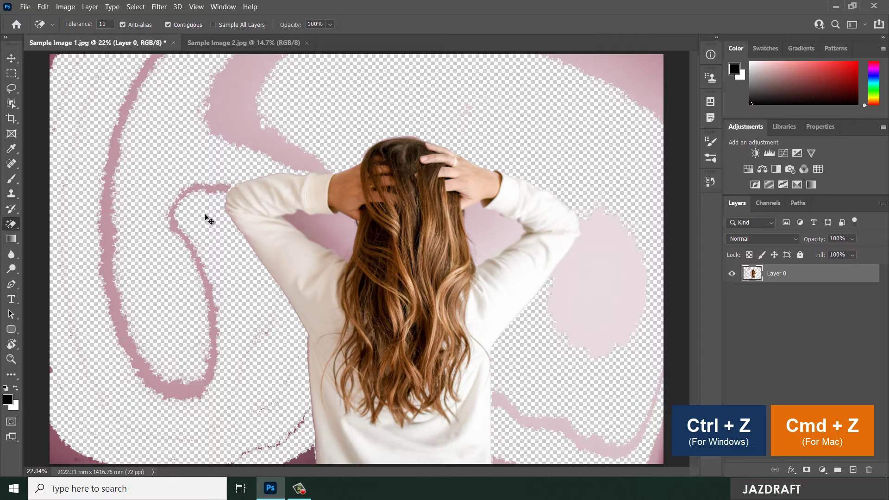
{"action": "key", "text": "ctrl+z"}
{"action": "key", "text": "ctrl+z"}
{"action": "key", "text": "ctrl+z"}
{"action": "key", "text": "ctrl+z"}
{"action": "key", "text": "ctrl+z"}
{"action": "key", "text": "ctrl+z"}
{"action": "key", "text": "ctrl+z"}
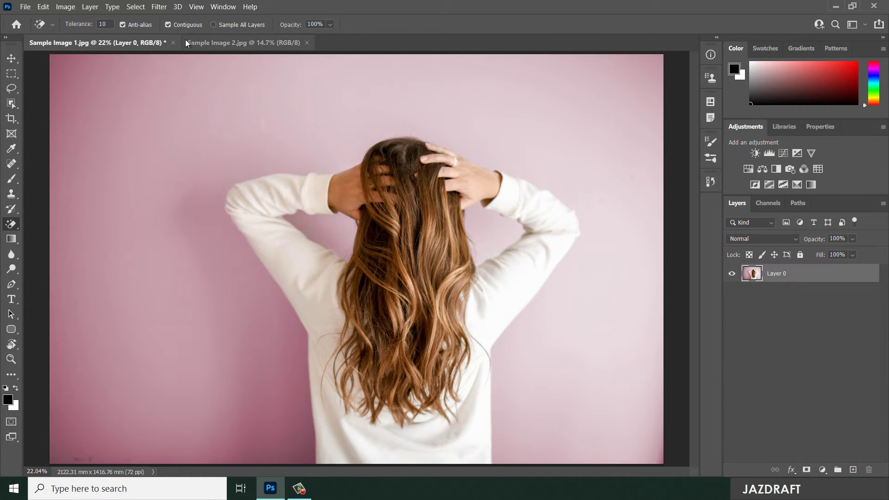
Try a non-contiguous whole-image erase, undo it, then erase the top-left pink corner.
{"action": "left_click", "coordinate": [168, 24]}
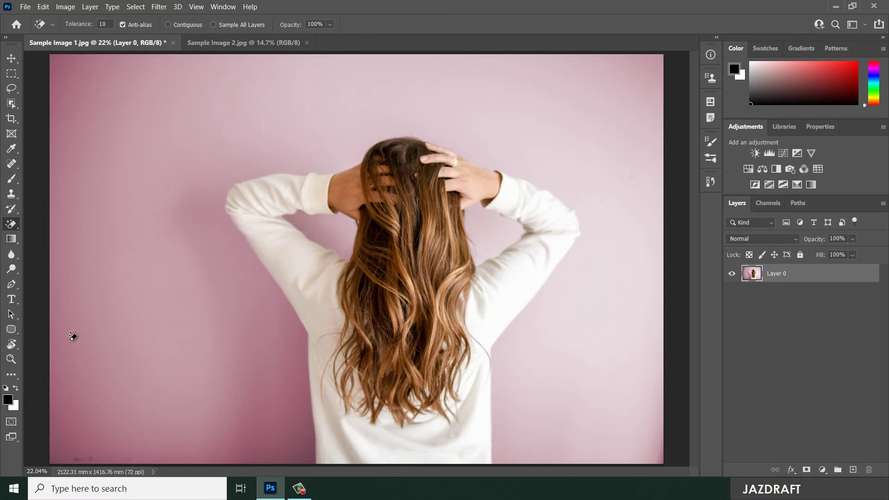
{"action": "left_click", "coordinate": [58, 68]}
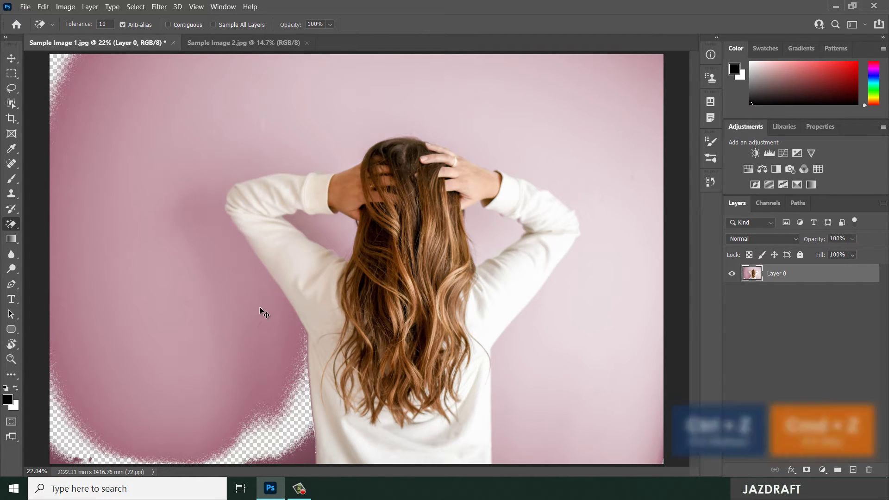
{"action": "key", "text": "ctrl+z"}
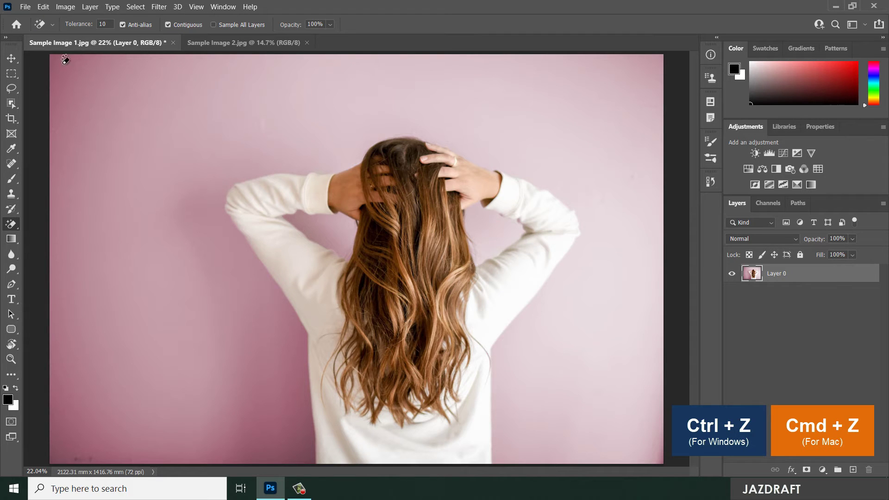
{"action": "left_click", "coordinate": [59, 65]}
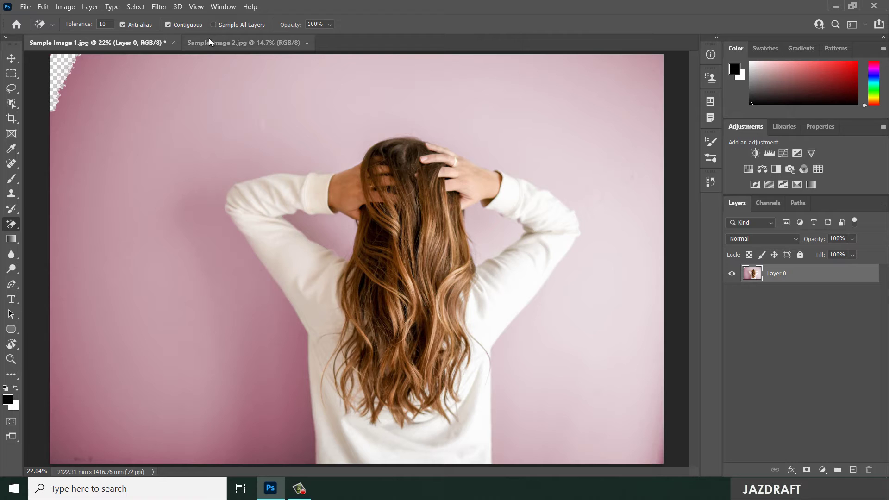
Erase pink left of and above the woman at 81% and 52% opacity, fading the left band at 10%.
{"action": "left_click_drag", "start_coordinate": [293, 27], "coordinate": [277, 27]}
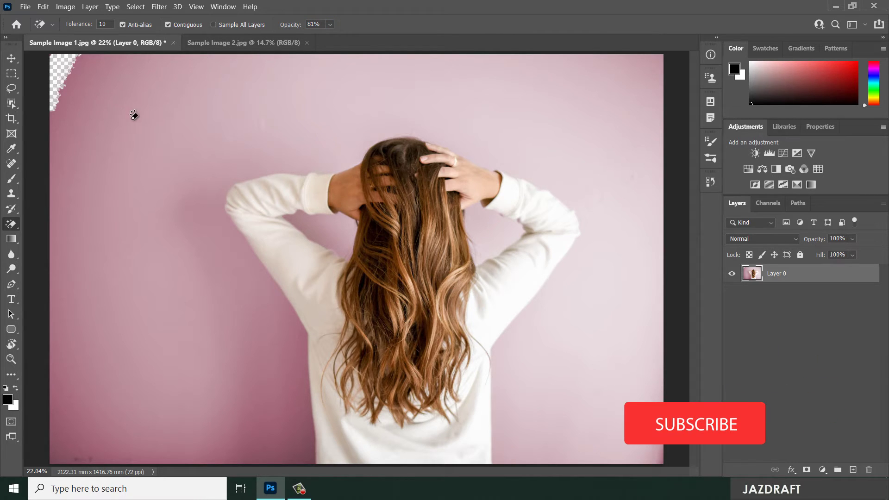
{"action": "left_click", "coordinate": [139, 131]}
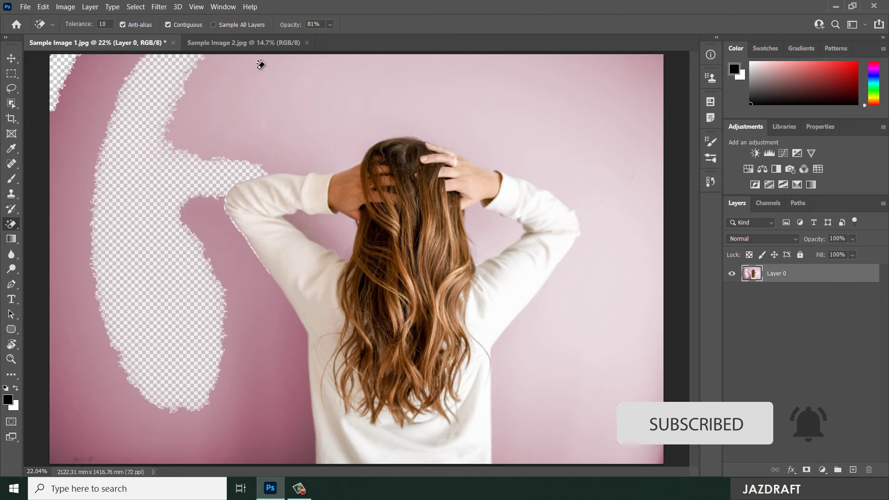
{"action": "left_click_drag", "start_coordinate": [290, 25], "coordinate": [273, 27]}
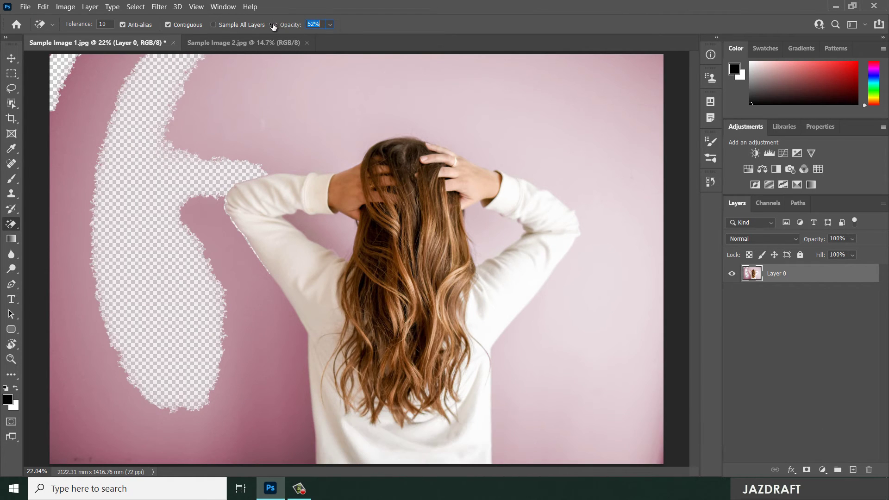
{"action": "left_click", "coordinate": [256, 111]}
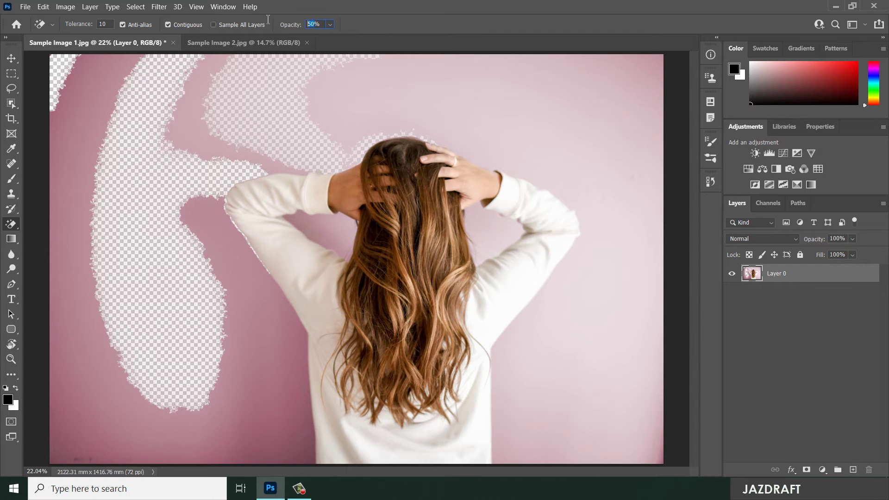
{"action": "left_click", "coordinate": [87, 118]}
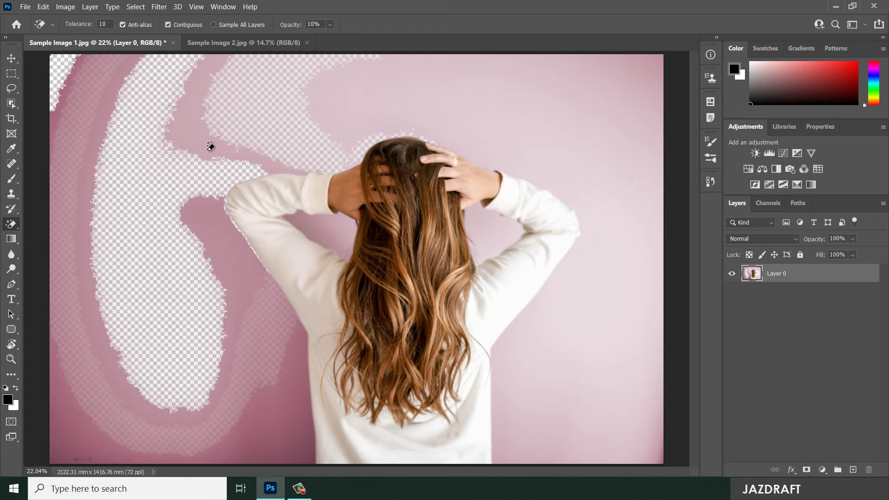
{"action": "left_click", "coordinate": [85, 121]}
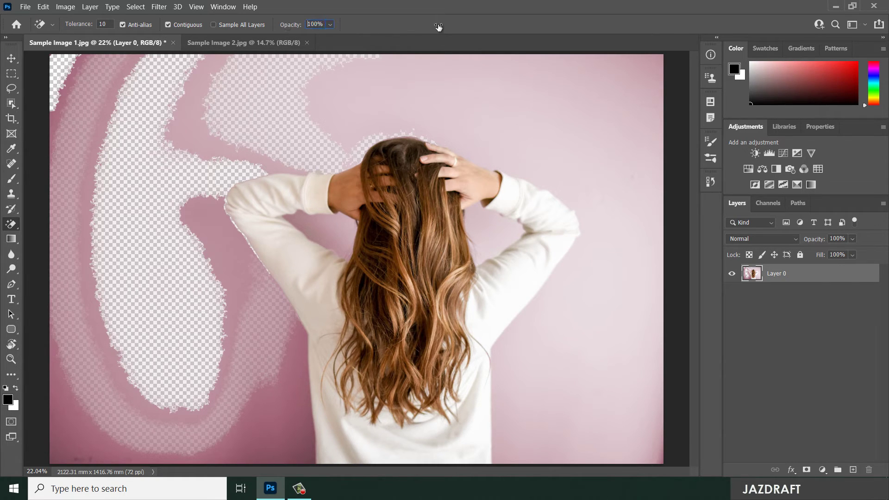
{"action": "left_click", "coordinate": [78, 120]}
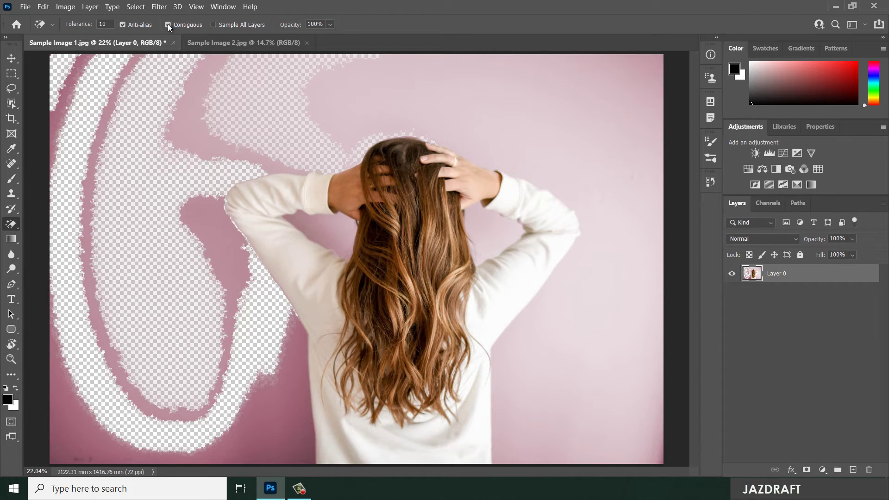
Erase the pink above and right of the woman, redoing the right side at tolerance 5.
{"action": "left_click", "coordinate": [411, 92]}
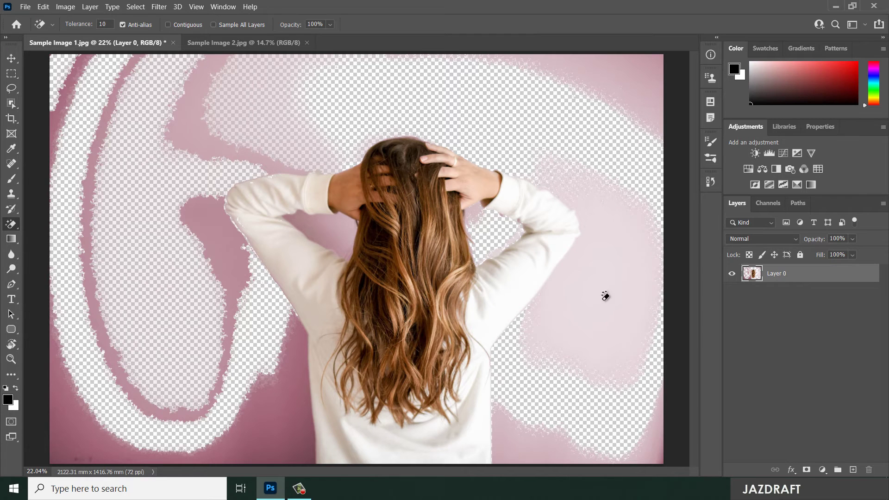
{"action": "left_click", "coordinate": [612, 279]}
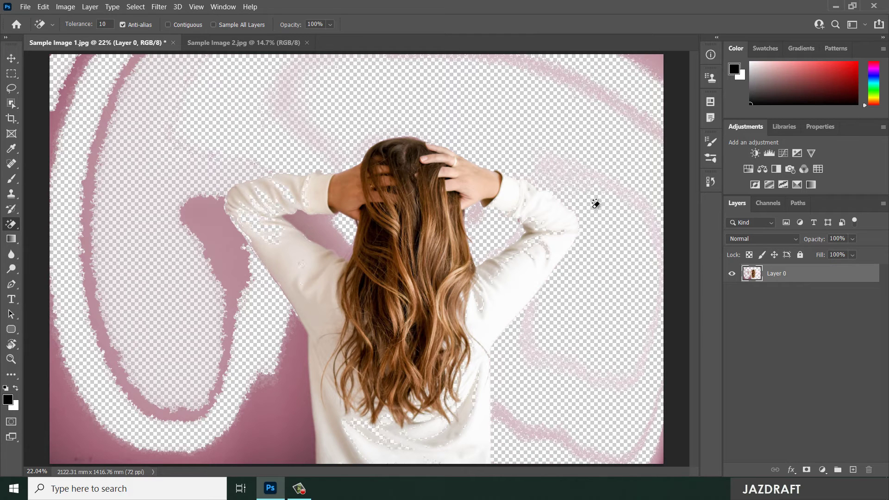
{"action": "key", "text": "ctrl+z"}
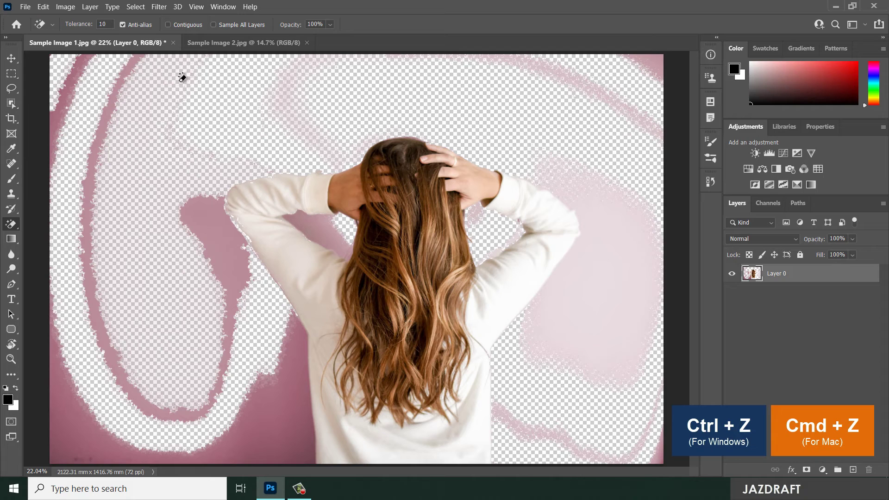
{"action": "type", "text": "5"}
{"action": "left_click", "coordinate": [609, 270]}
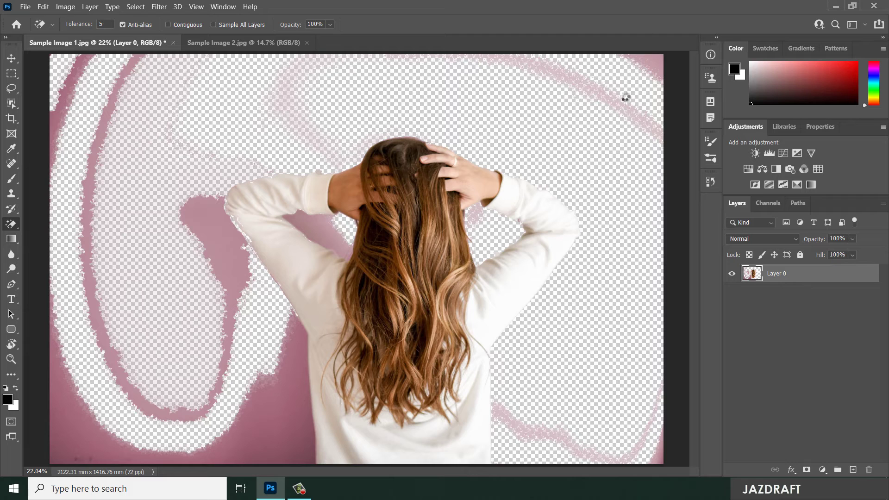
{"action": "left_click", "coordinate": [652, 72]}
{"action": "left_click", "coordinate": [655, 69]}
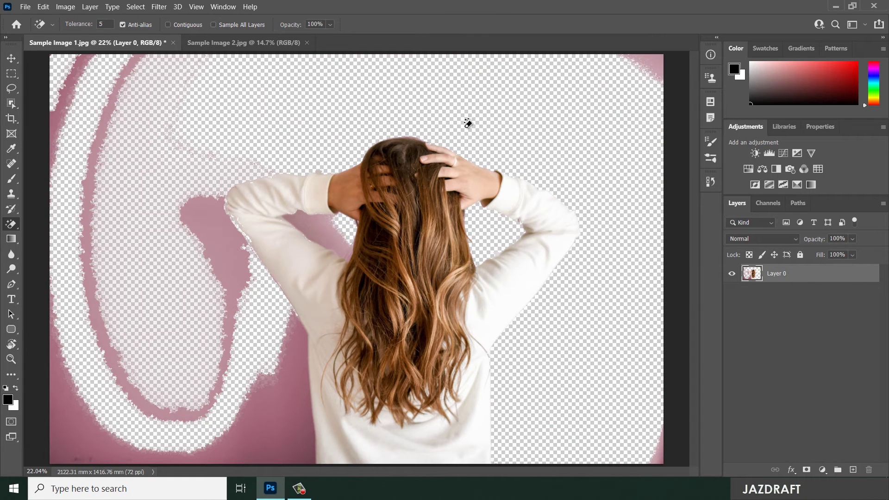
Erase the inner left arc, shoulder patch, left edge and lower-left band, undoing an over-erase.
{"action": "left_click", "coordinate": [116, 95]}
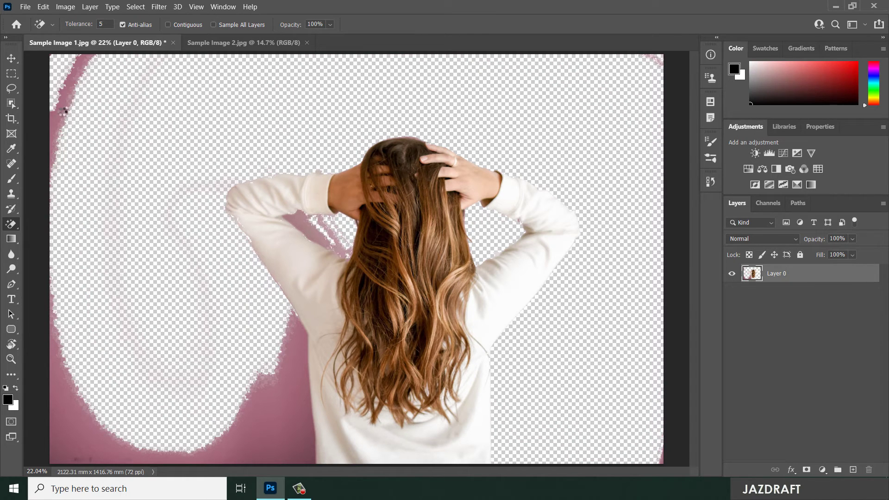
{"action": "left_click", "coordinate": [64, 107]}
{"action": "key", "text": "ctrl+z"}
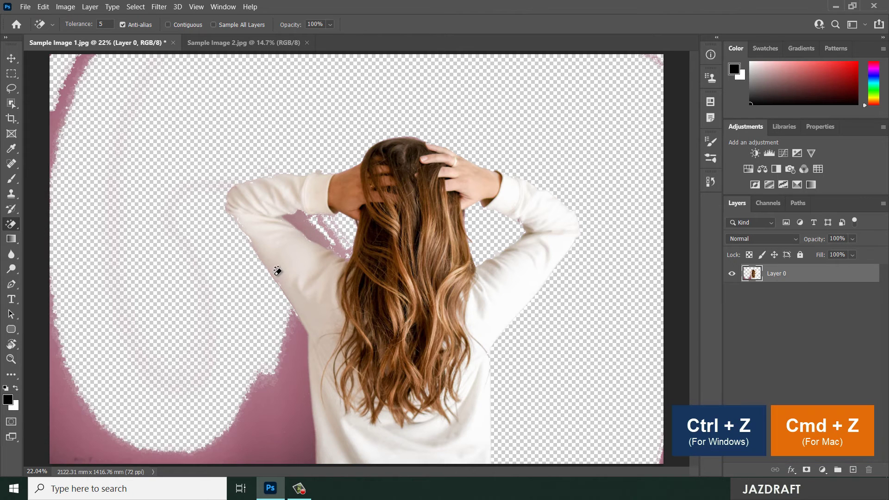
{"action": "key", "text": "ctrl+z"}
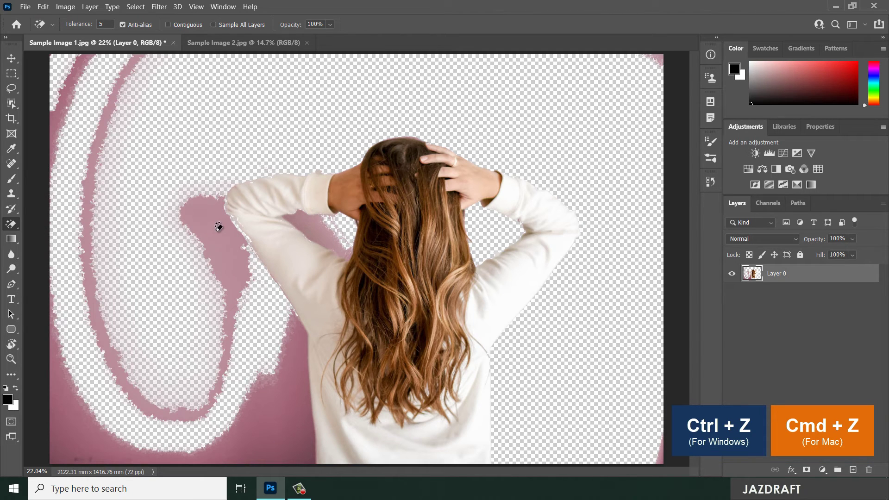
{"action": "key", "text": "ctrl+z"}
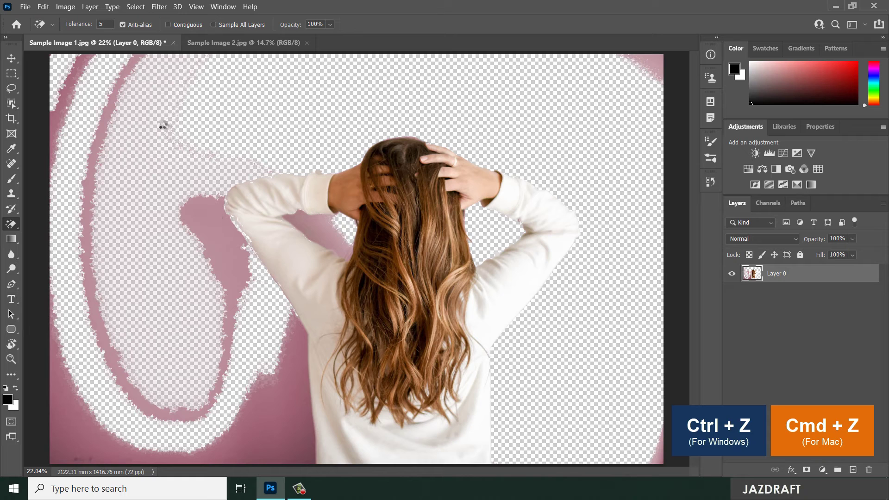
{"action": "left_click", "coordinate": [101, 148]}
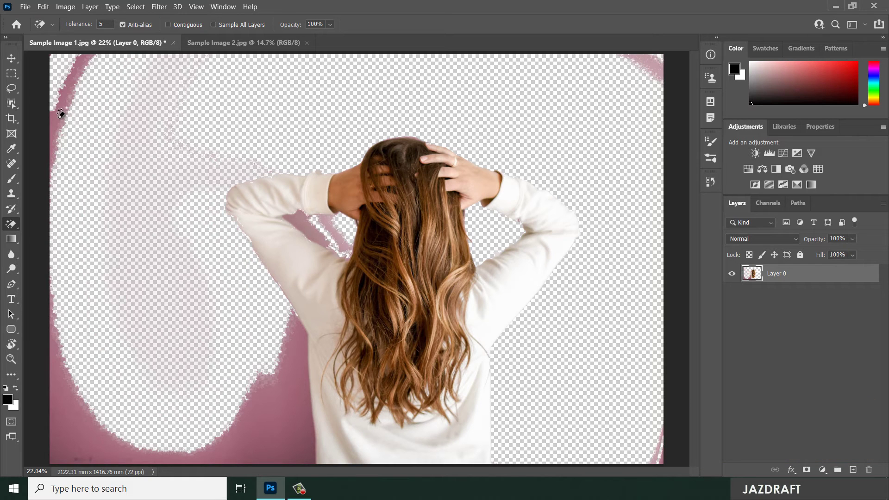
{"action": "left_click", "coordinate": [56, 117]}
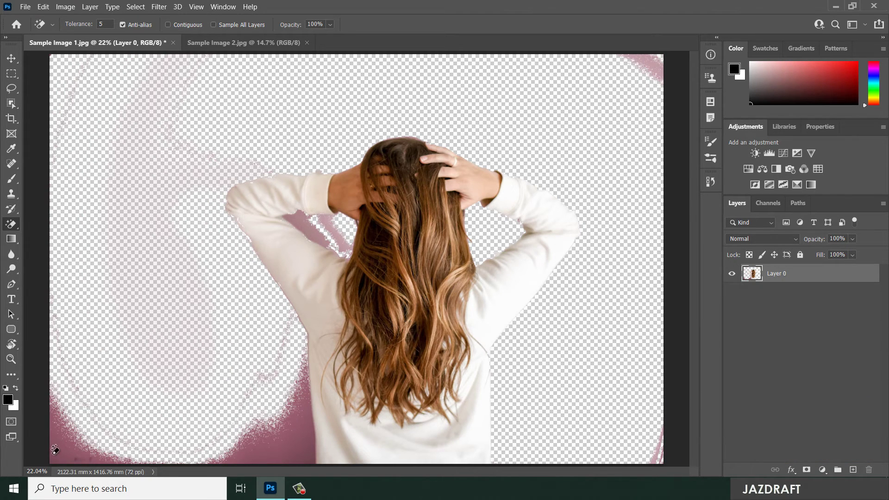
{"action": "left_click", "coordinate": [285, 434]}
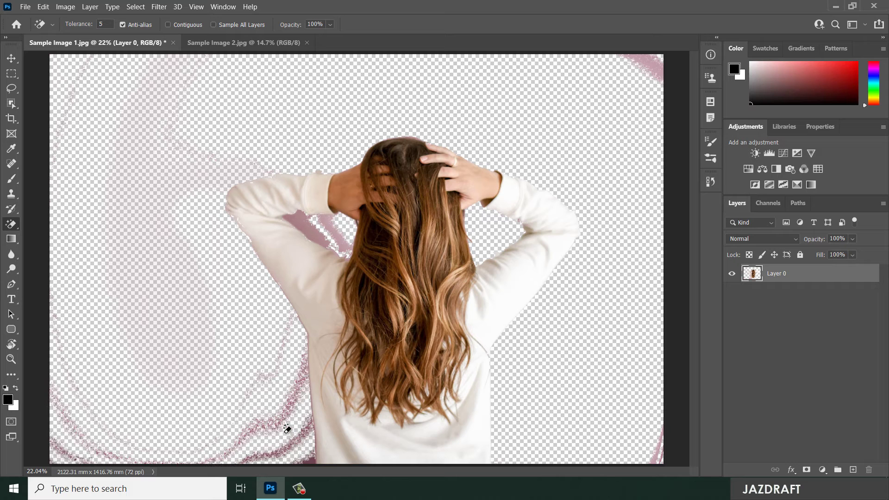
Clear pink fringes beside the arm, along the lower-left curve and top-right corner, then switch to Sample Image 2.
{"action": "left_click", "coordinate": [309, 231]}
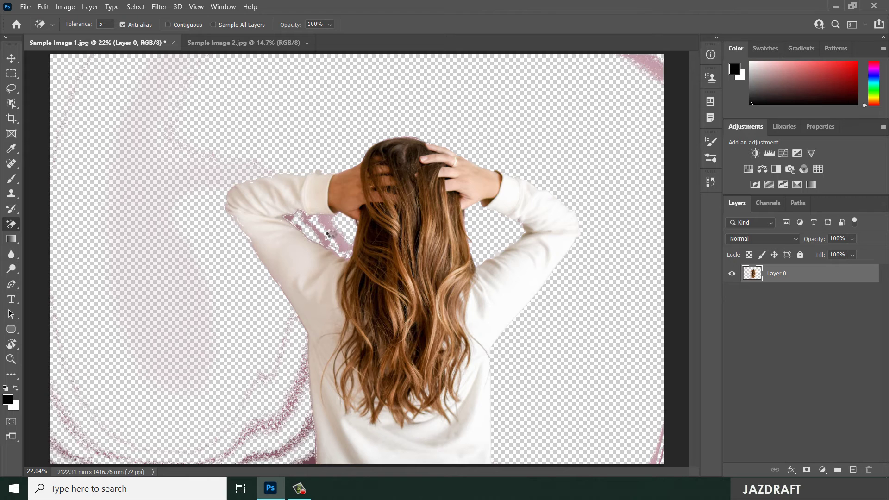
{"action": "left_click", "coordinate": [331, 228]}
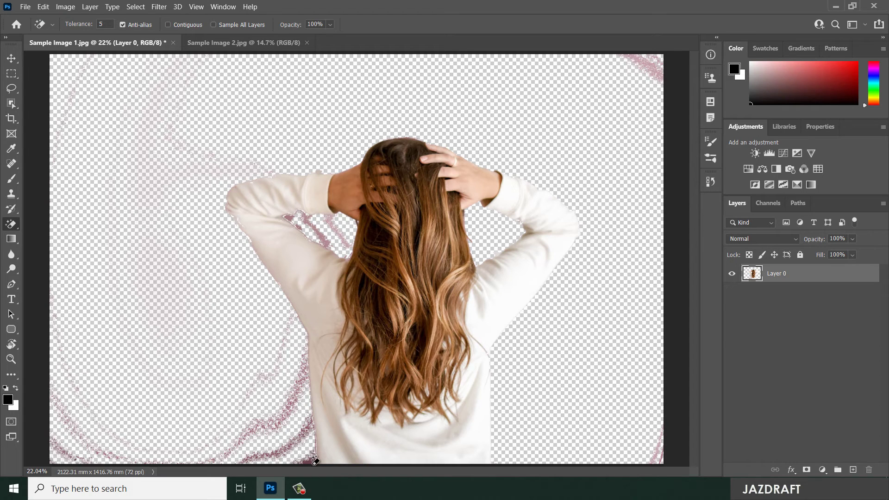
{"action": "left_click", "coordinate": [303, 438]}
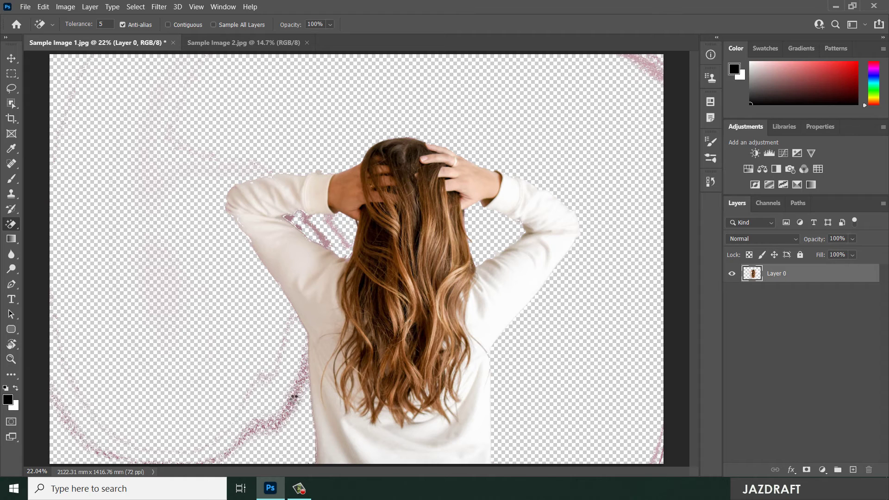
{"action": "left_click", "coordinate": [322, 233]}
{"action": "left_click", "coordinate": [297, 392]}
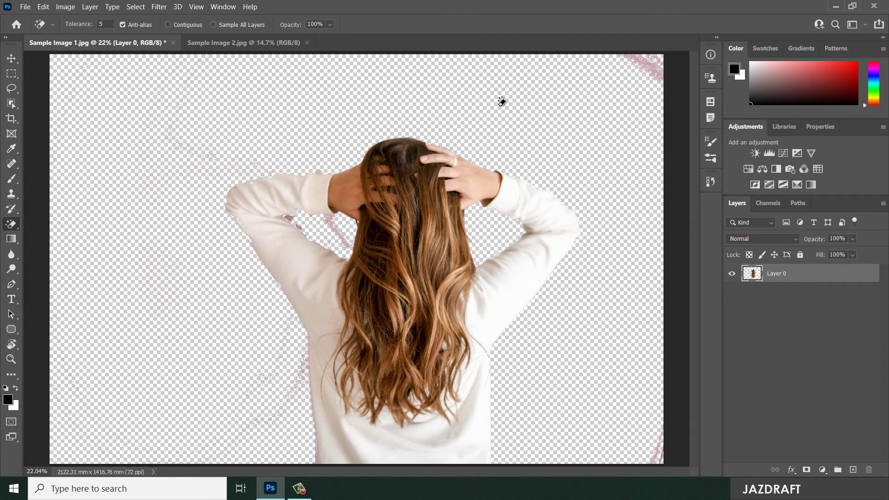
{"action": "left_click", "coordinate": [649, 70]}
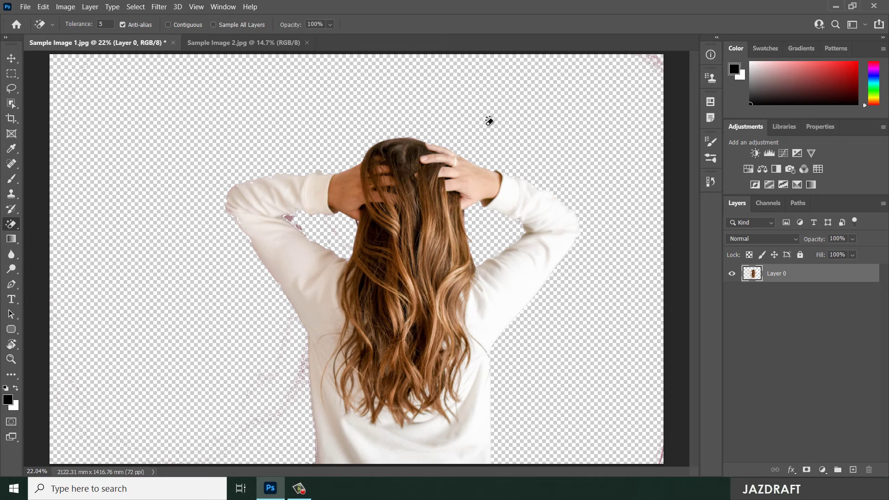
{"action": "left_click", "coordinate": [232, 43]}
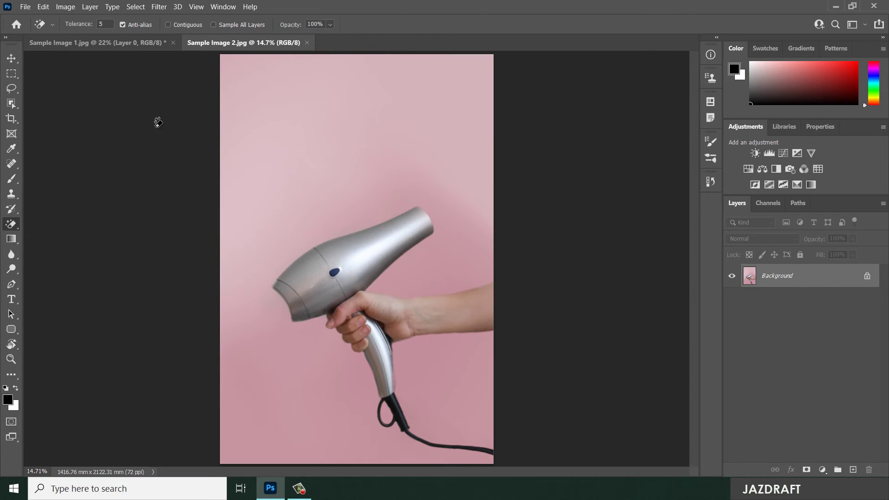
Convert the dryer photo's Background to Layer 0, erase the pink at tolerance 50, then undo it.
{"action": "left_click", "coordinate": [110, 24]}
{"action": "double_click", "coordinate": [834, 288]}
{"action": "left_click", "coordinate": [539, 141]}
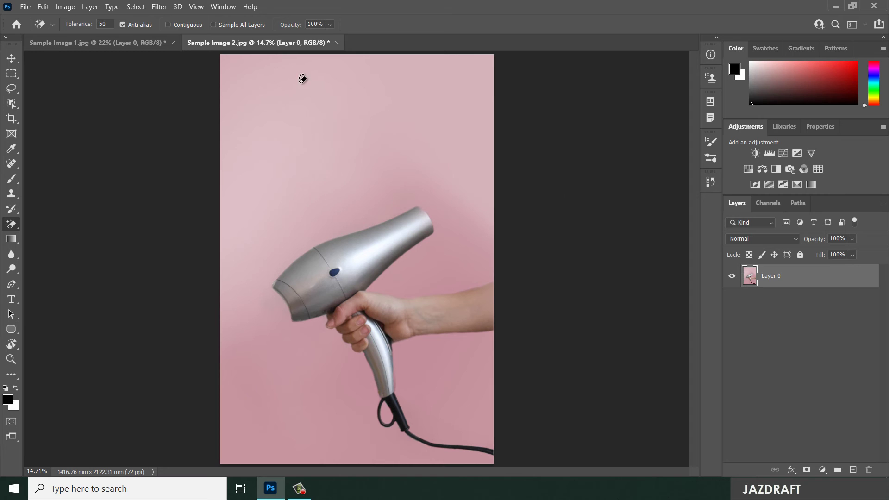
{"action": "left_click", "coordinate": [300, 83]}
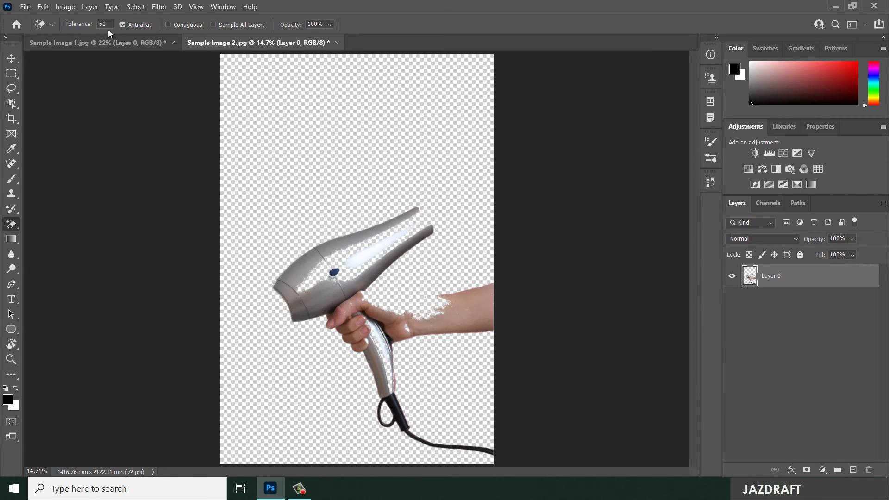
{"action": "key", "text": "ctrl+z"}
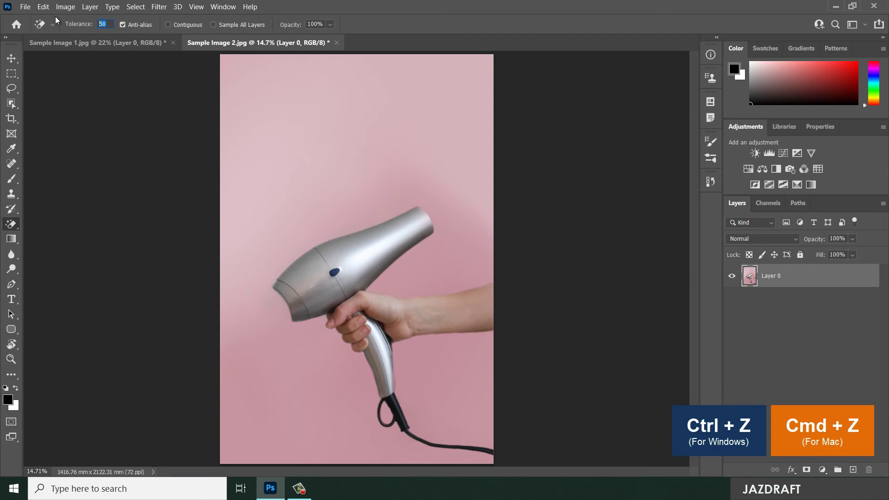
At tolerance 10, erase the pink above the dryer and undo the patchy lower erase.
{"action": "type", "text": "10"}
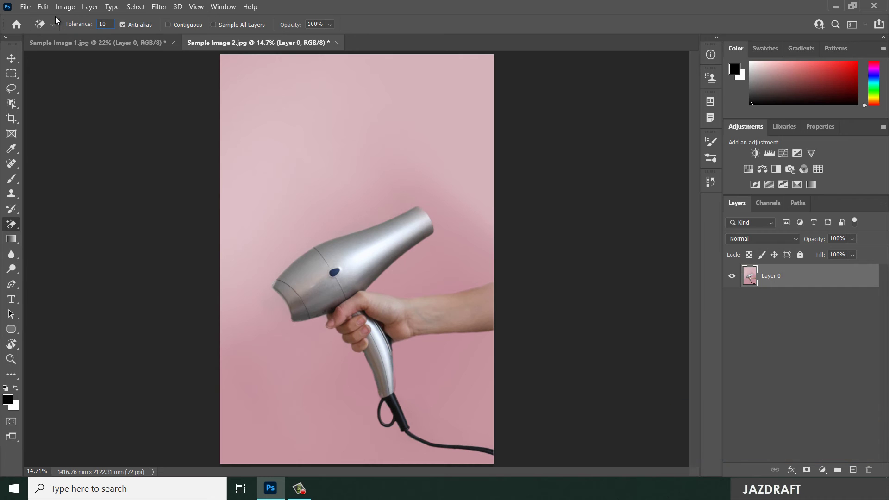
{"action": "left_click", "coordinate": [260, 92]}
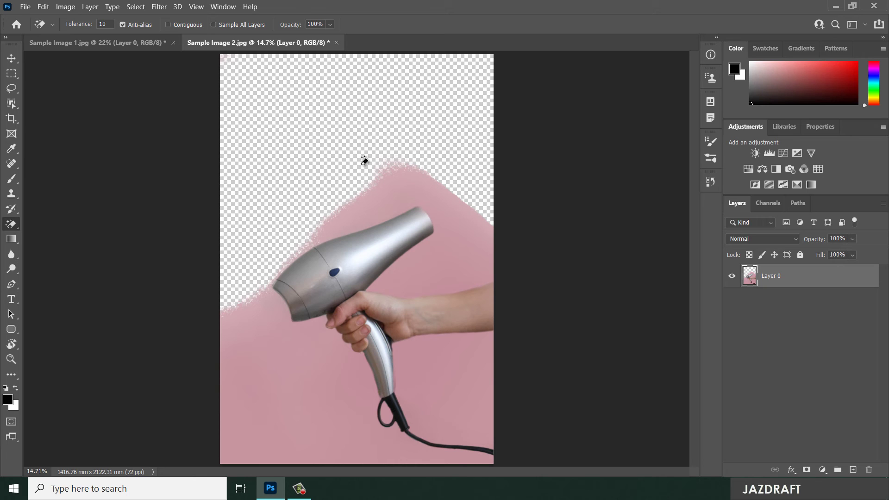
{"action": "left_click", "coordinate": [398, 198]}
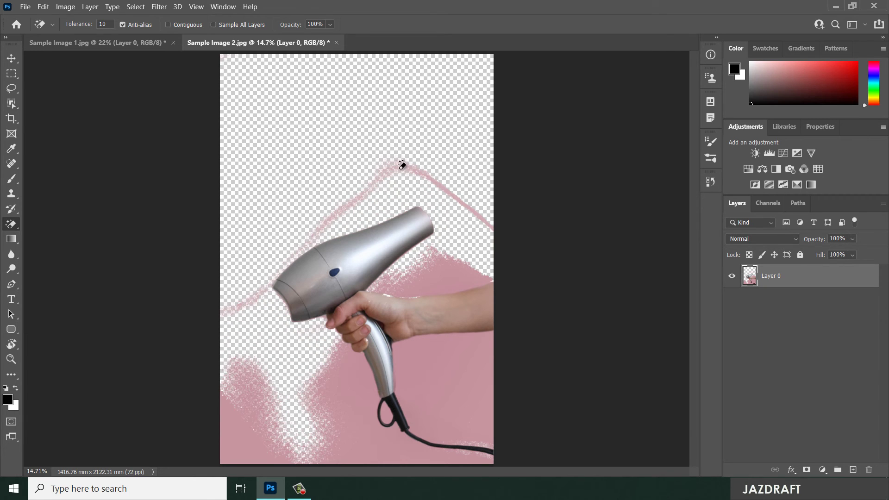
{"action": "key", "text": "ctrl+z"}
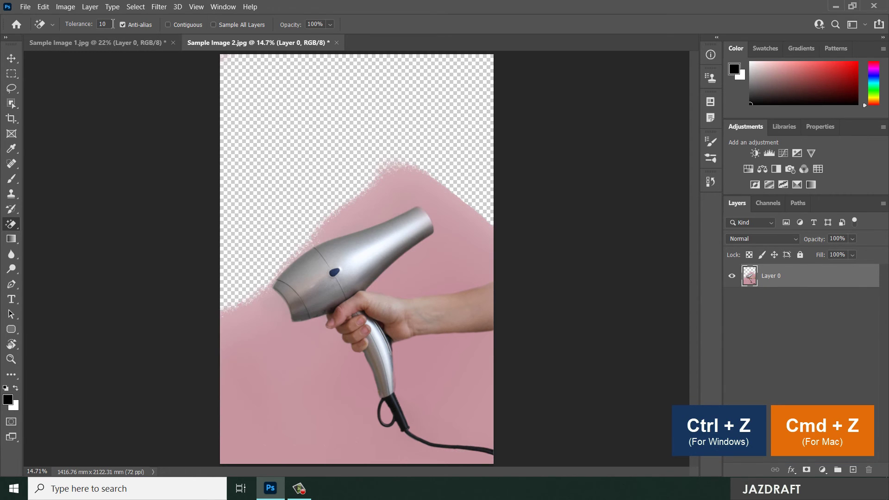
Test tolerance 15 on the lower pink backdrop and leftover streak, undoing those erases.
{"action": "type", "text": "15"}
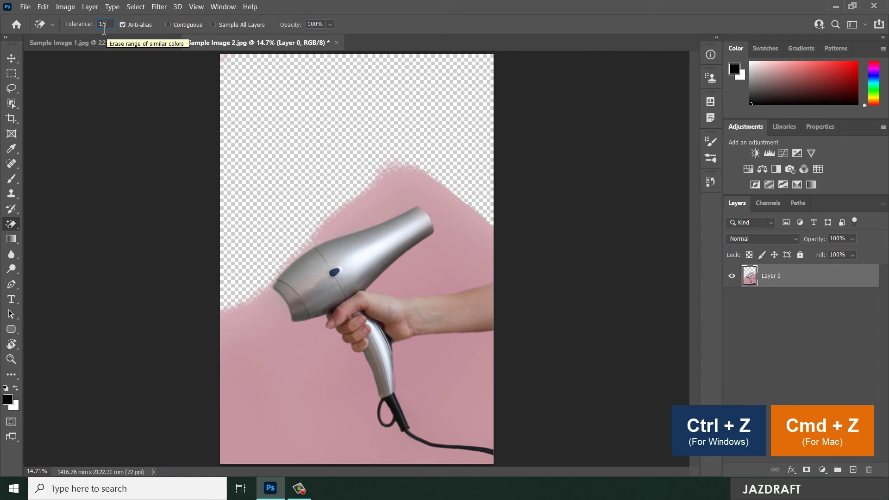
{"action": "key", "text": "BackSpace"}
{"action": "key", "text": "BackSpace"}
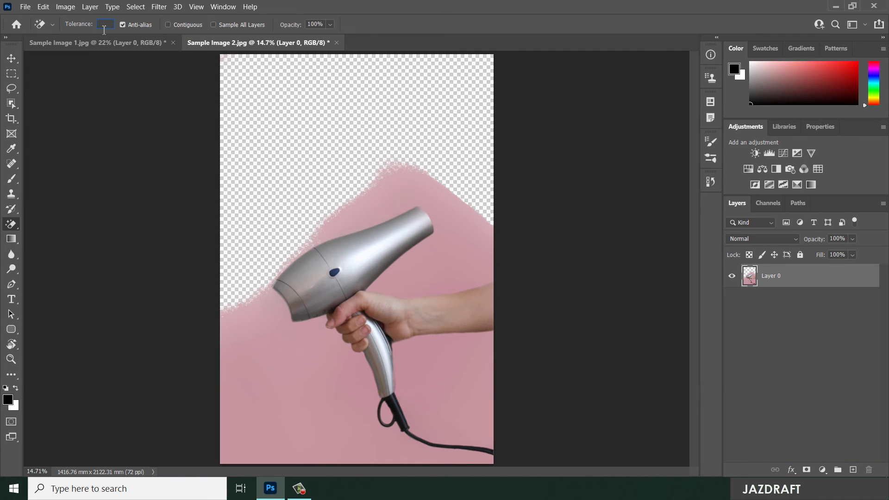
{"action": "left_click", "coordinate": [430, 273]}
{"action": "key", "text": "ctrl+z"}
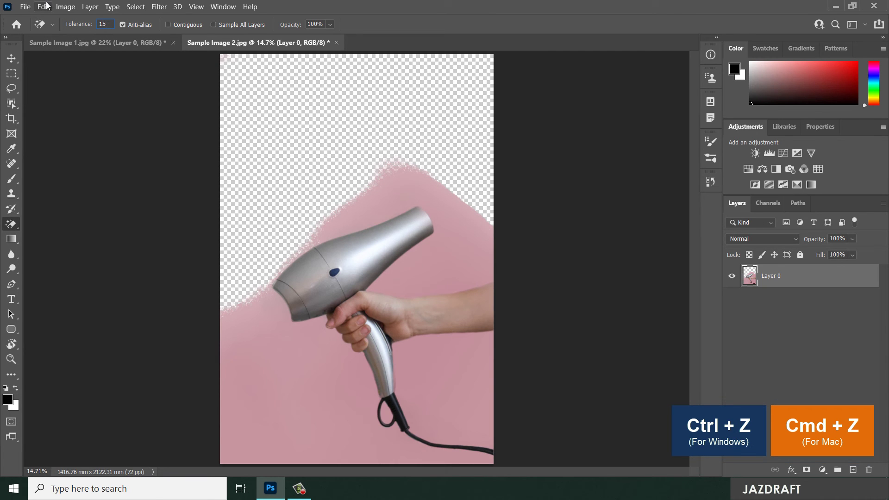
{"action": "left_click", "coordinate": [441, 263]}
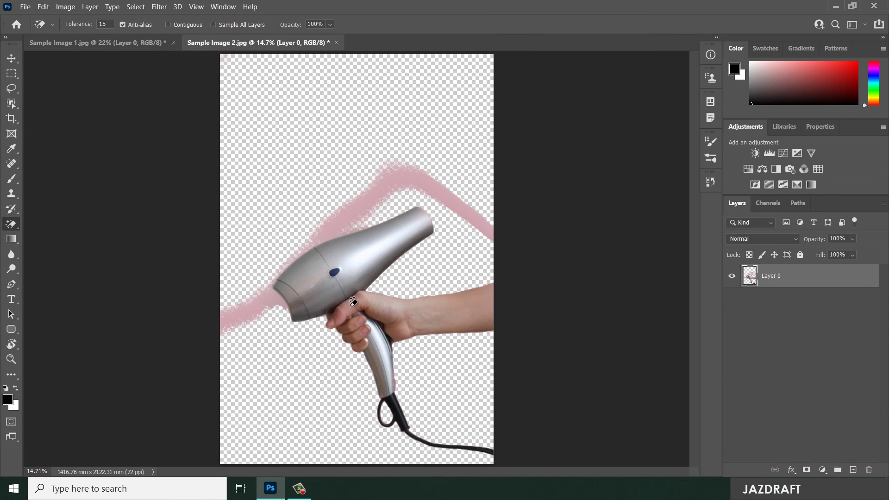
{"action": "left_click", "coordinate": [368, 208]}
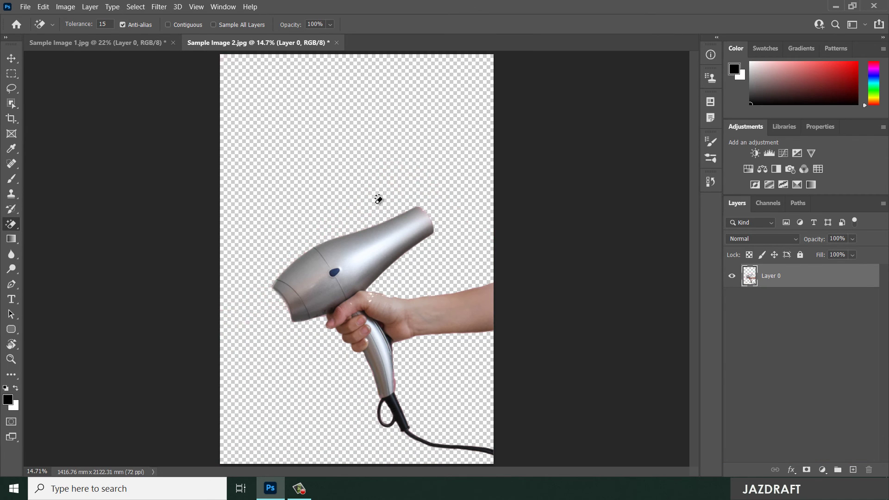
{"action": "key", "text": "ctrl+z"}
{"action": "key", "text": "ctrl+z"}
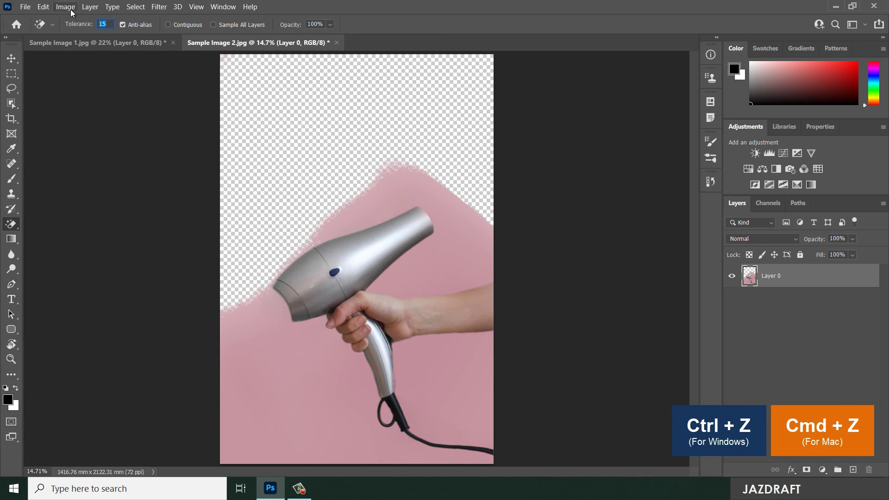
At Tolerance 10, erase the lighter, lower and top-streak pink areas, then add an empty Layer 1.
{"action": "type", "text": "10"}
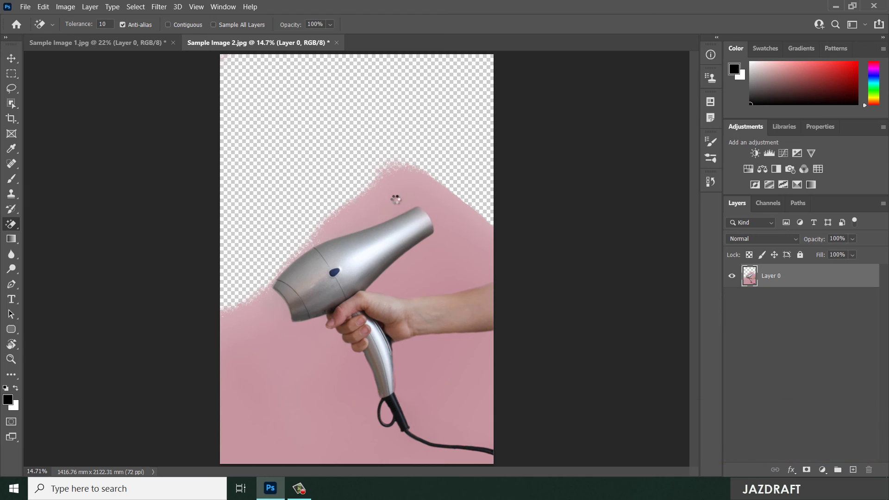
{"action": "left_click", "coordinate": [392, 184]}
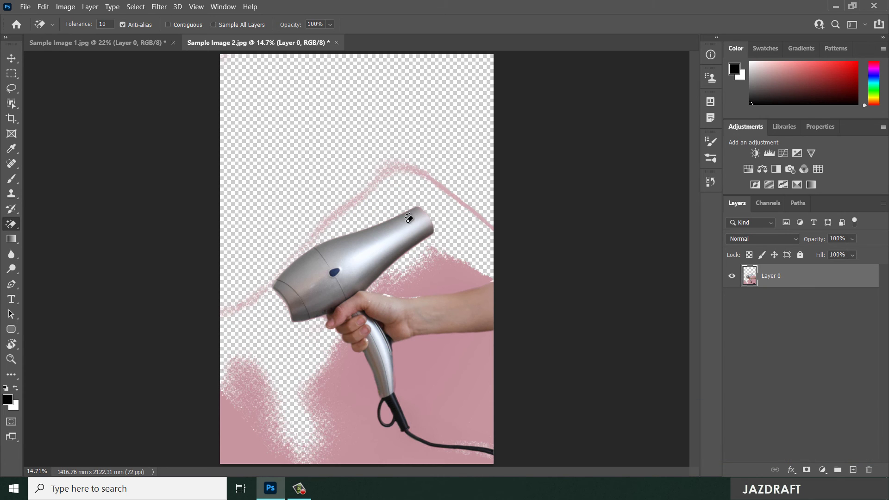
{"action": "left_click", "coordinate": [432, 281]}
{"action": "left_click", "coordinate": [407, 169]}
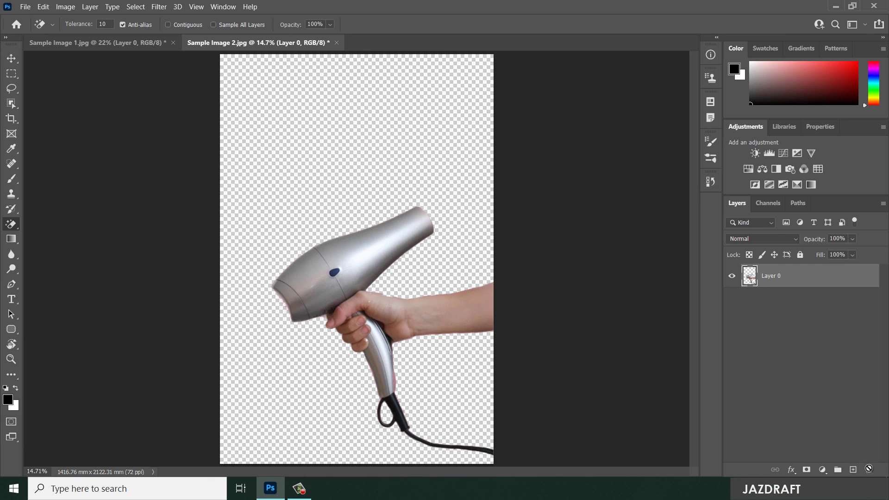
{"action": "left_click", "coordinate": [852, 470]}
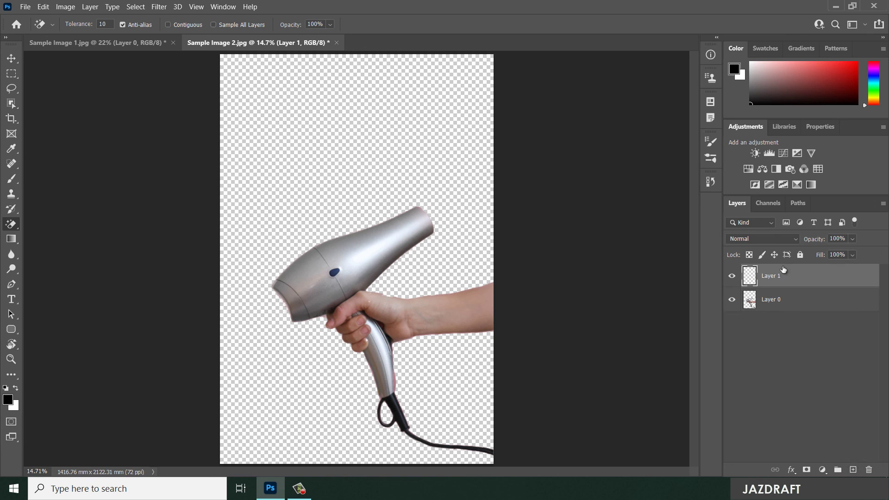
Move Layer 1 beneath Layer 0 and set the foreground colour to bright red F40606.
{"action": "left_click_drag", "start_coordinate": [785, 289], "coordinate": [752, 314]}
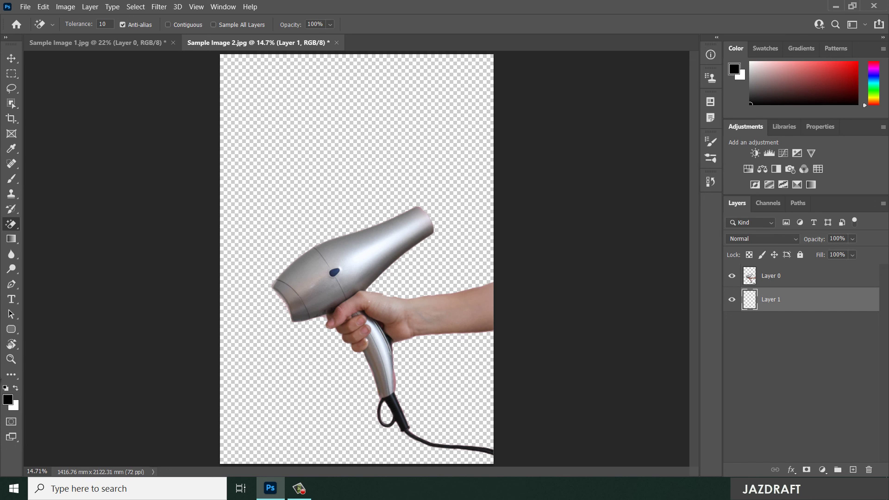
{"action": "left_click", "coordinate": [6, 400]}
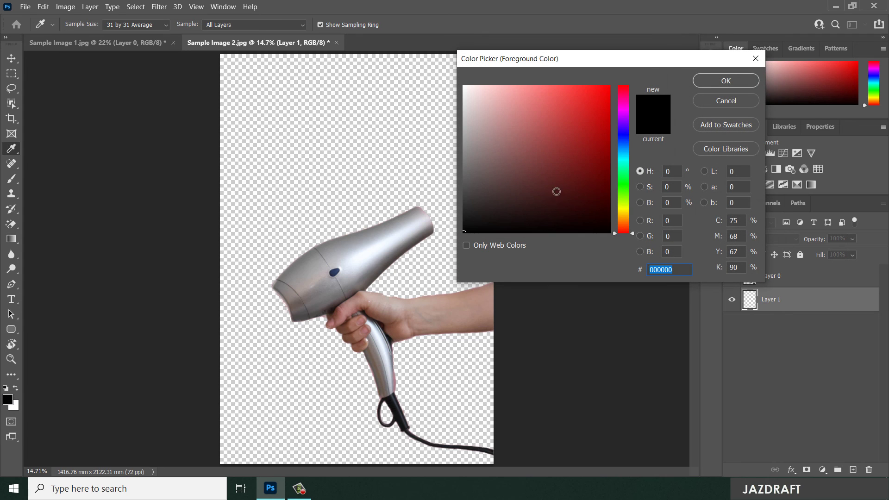
{"action": "left_click", "coordinate": [623, 187]}
{"action": "left_click_drag", "start_coordinate": [623, 102], "coordinate": [623, 86]}
{"action": "left_click", "coordinate": [726, 81]}
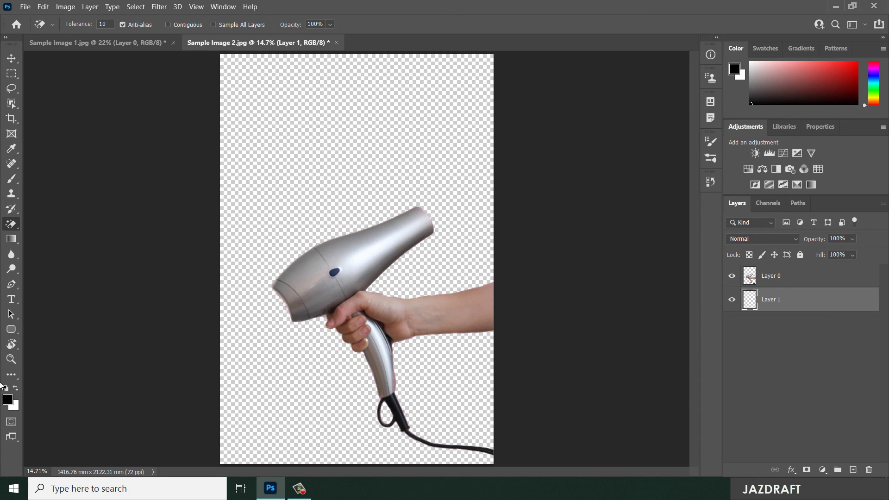
{"action": "left_click", "coordinate": [10, 401]}
{"action": "left_click", "coordinate": [609, 87]}
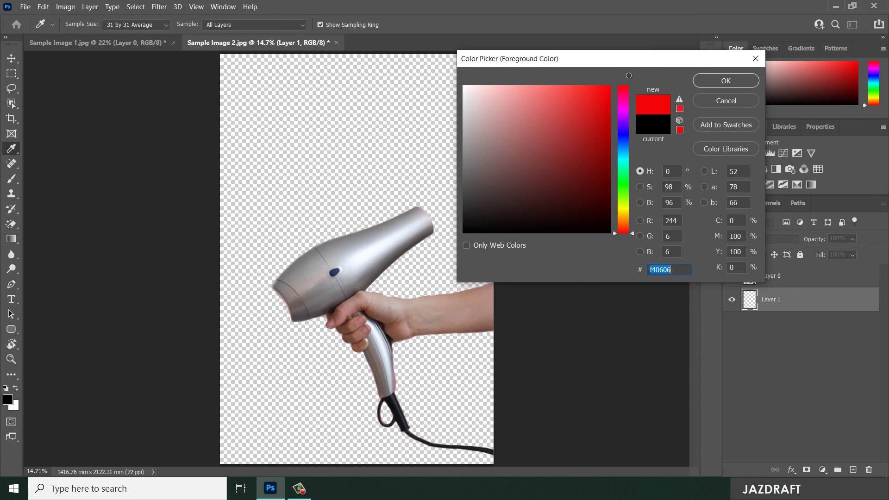
{"action": "left_click", "coordinate": [718, 91]}
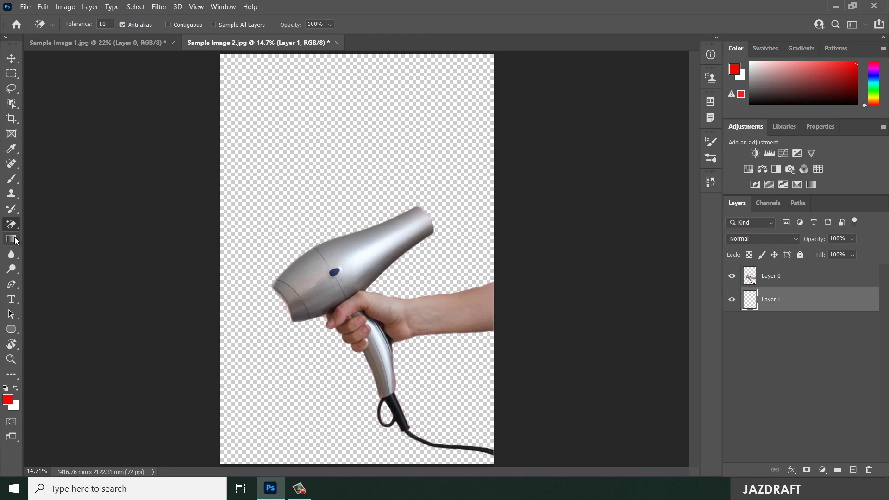
{"action": "left_click", "coordinate": [12, 239]}
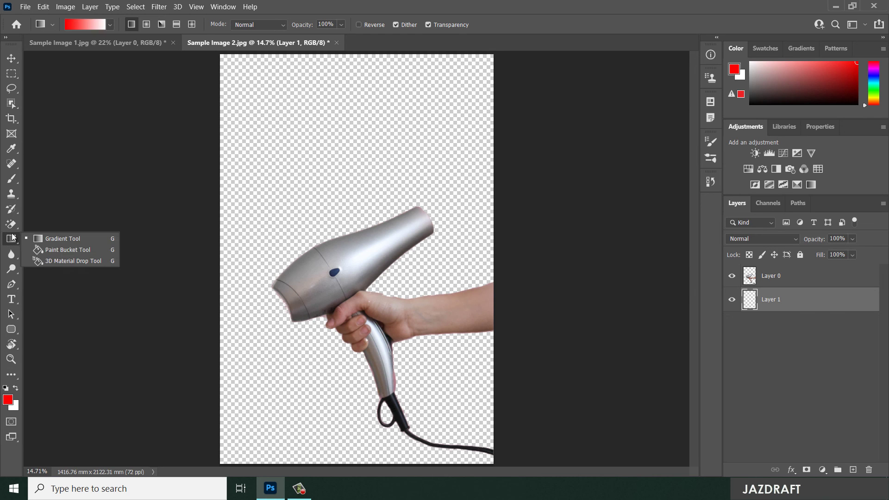
Fill Layer 1 solid red with the Paint Bucket Tool, then hide the layer.
{"action": "left_click", "coordinate": [57, 250]}
{"action": "left_click", "coordinate": [430, 258]}
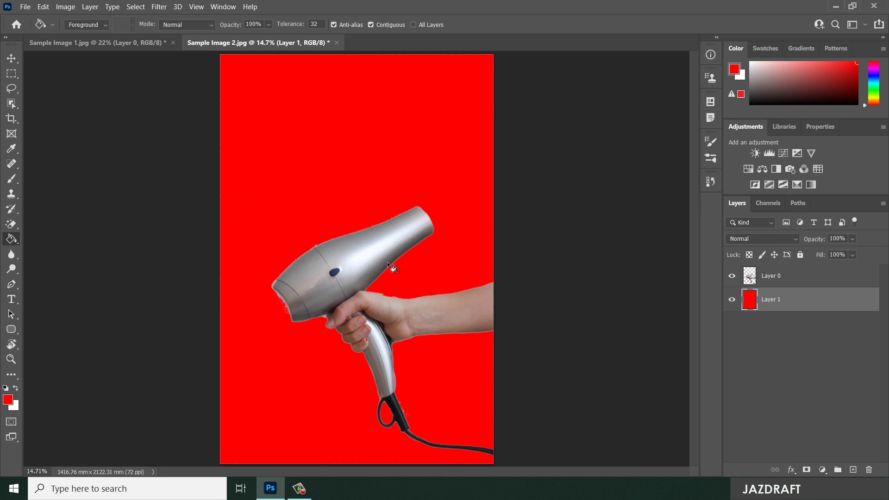
{"action": "left_click", "coordinate": [732, 299]}
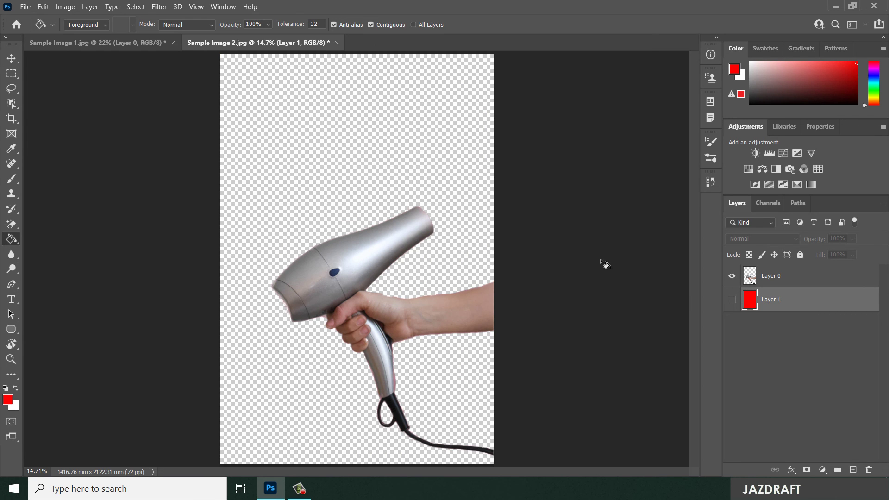